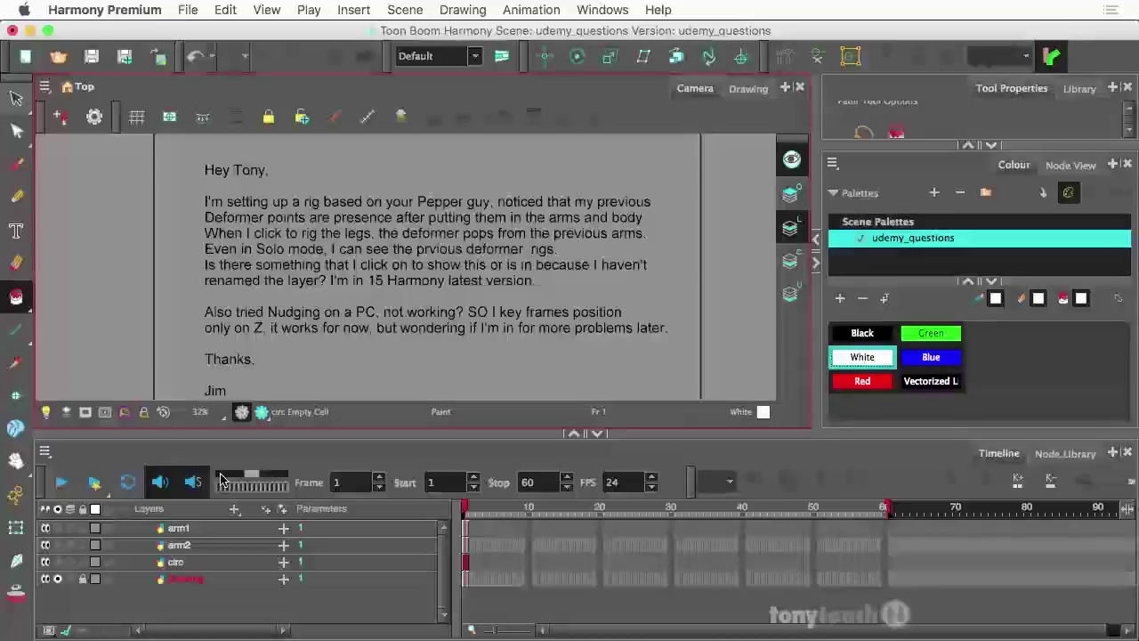
{"action": "left_click", "coordinate": [57, 579]}
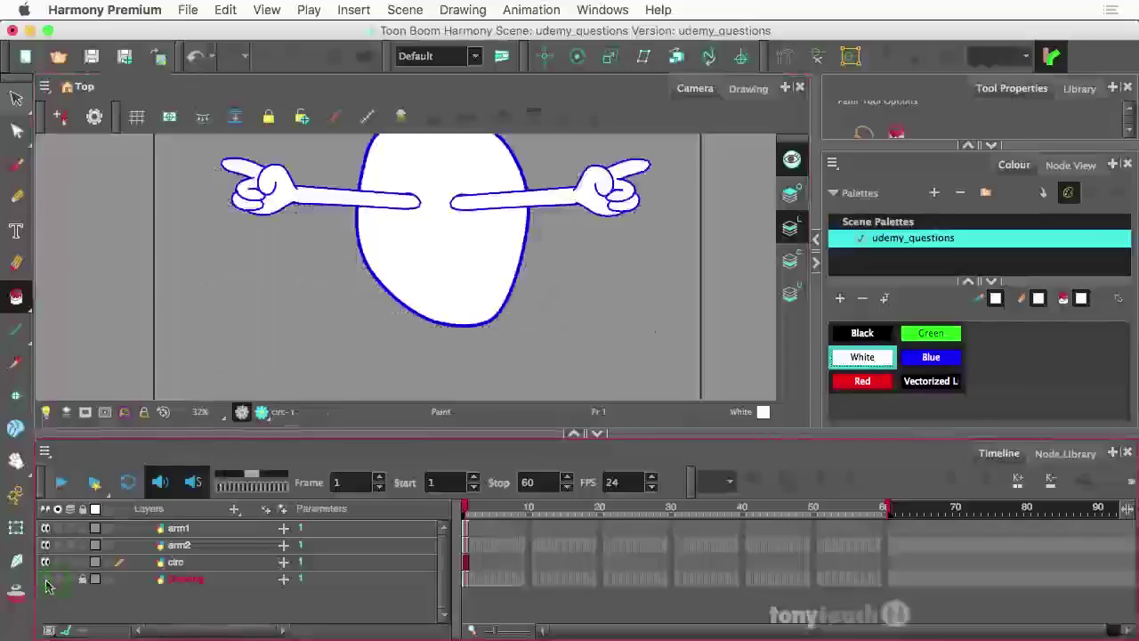
{"action": "double_click", "coordinate": [190, 530]}
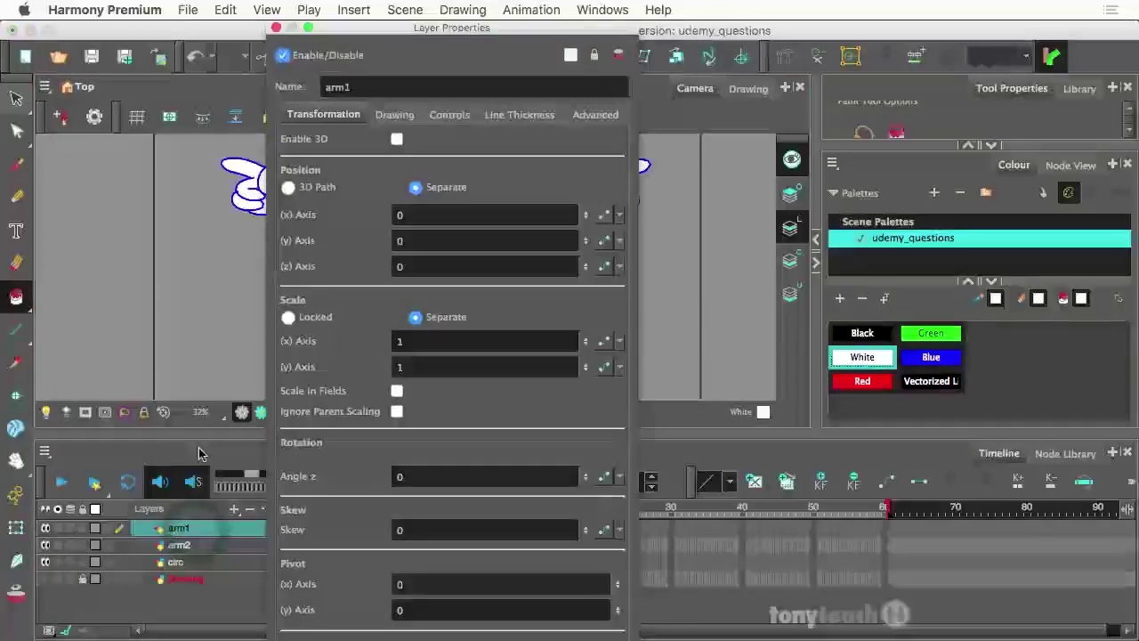
{"action": "left_click", "coordinate": [276, 30]}
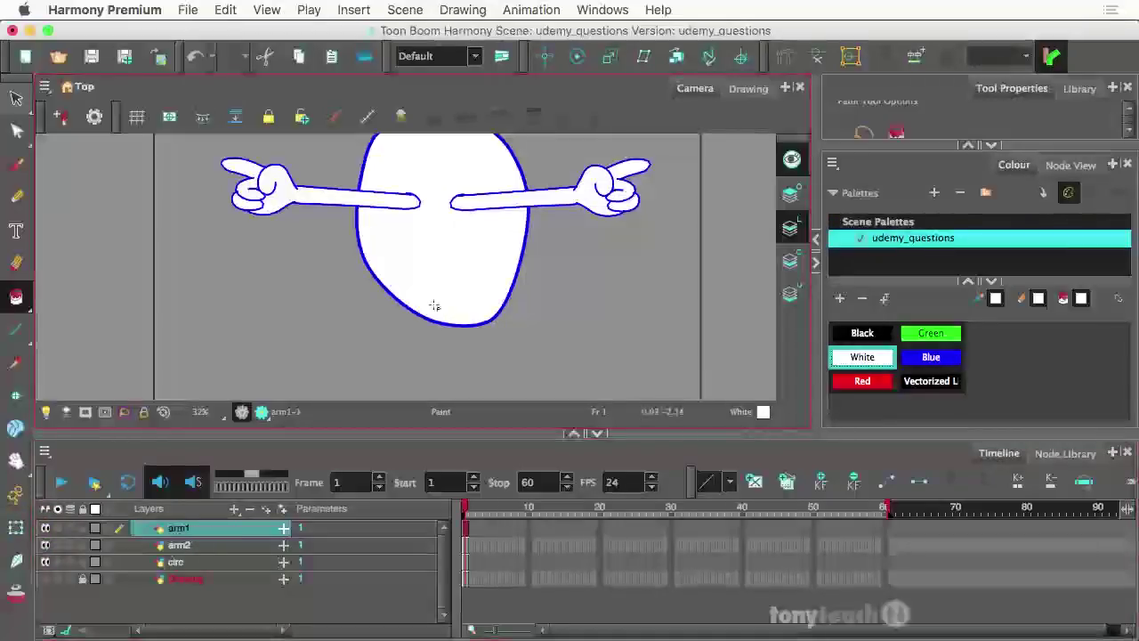
Place three rig points along the left arm, shoulder to mid-arm to wrist, creating the Deformation-arm1 bone chain.
{"action": "left_click", "coordinate": [786, 59]}
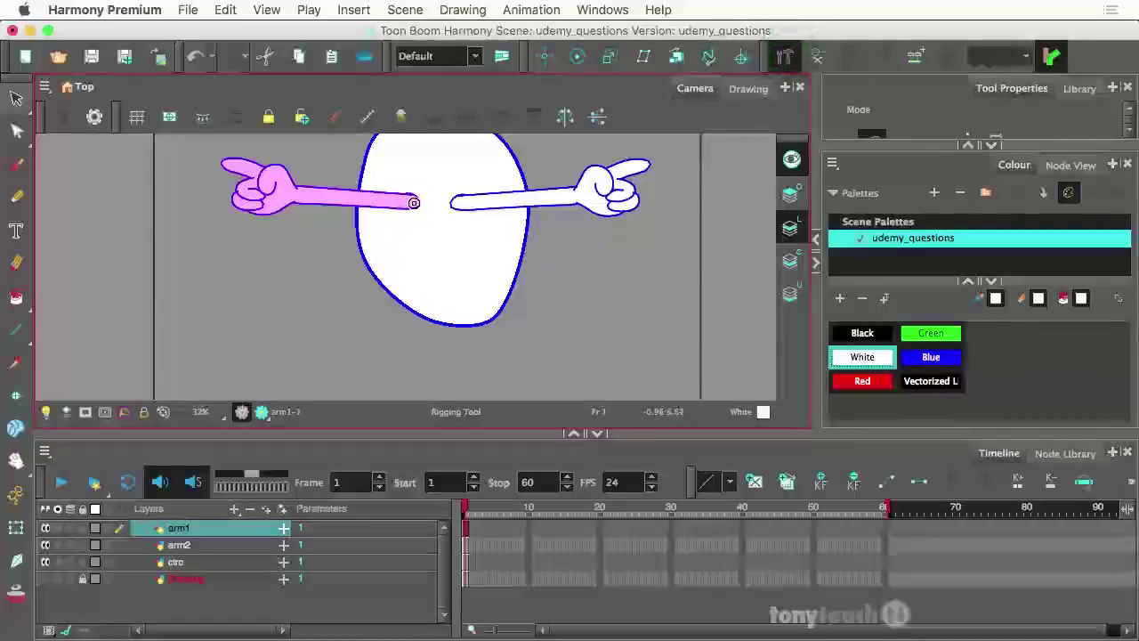
{"action": "left_click", "coordinate": [414, 203]}
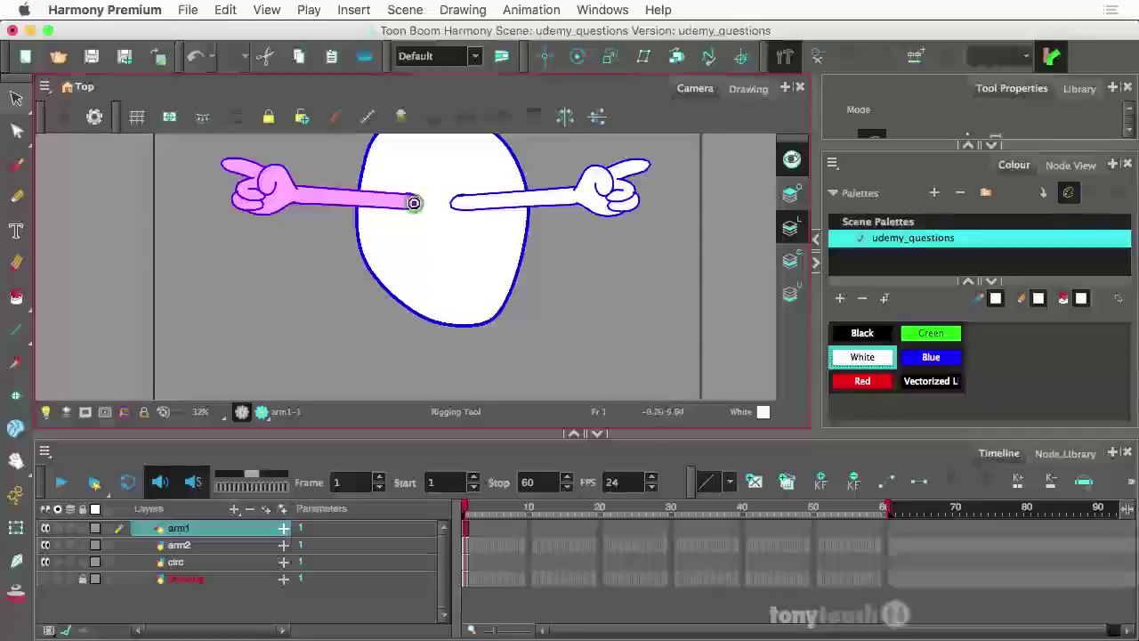
{"action": "left_click", "coordinate": [347, 198]}
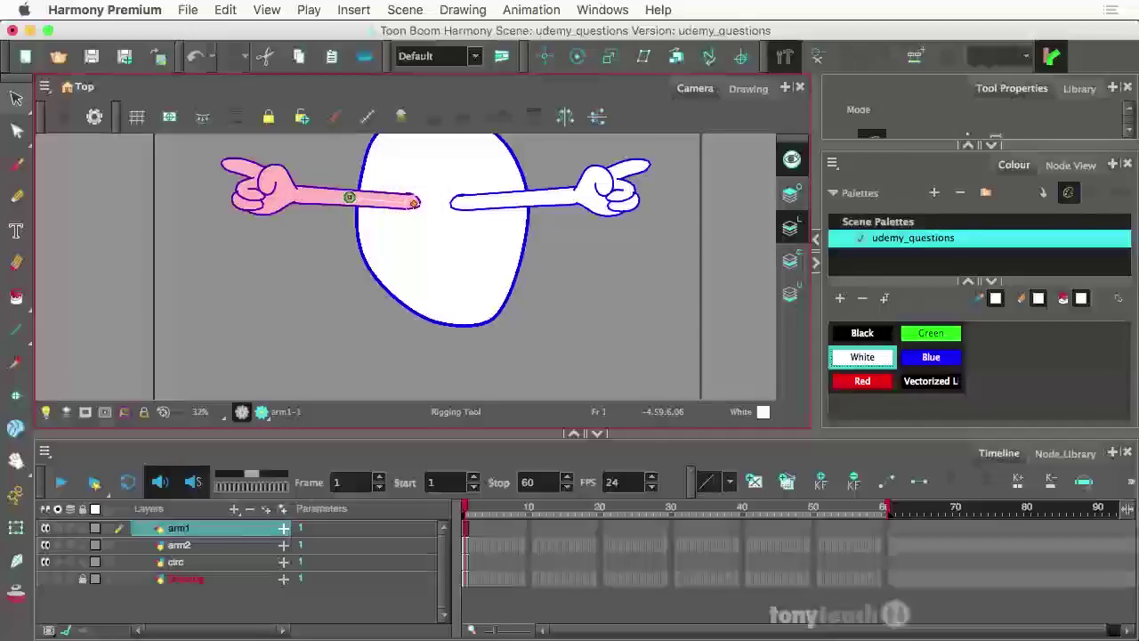
{"action": "left_click", "coordinate": [292, 196]}
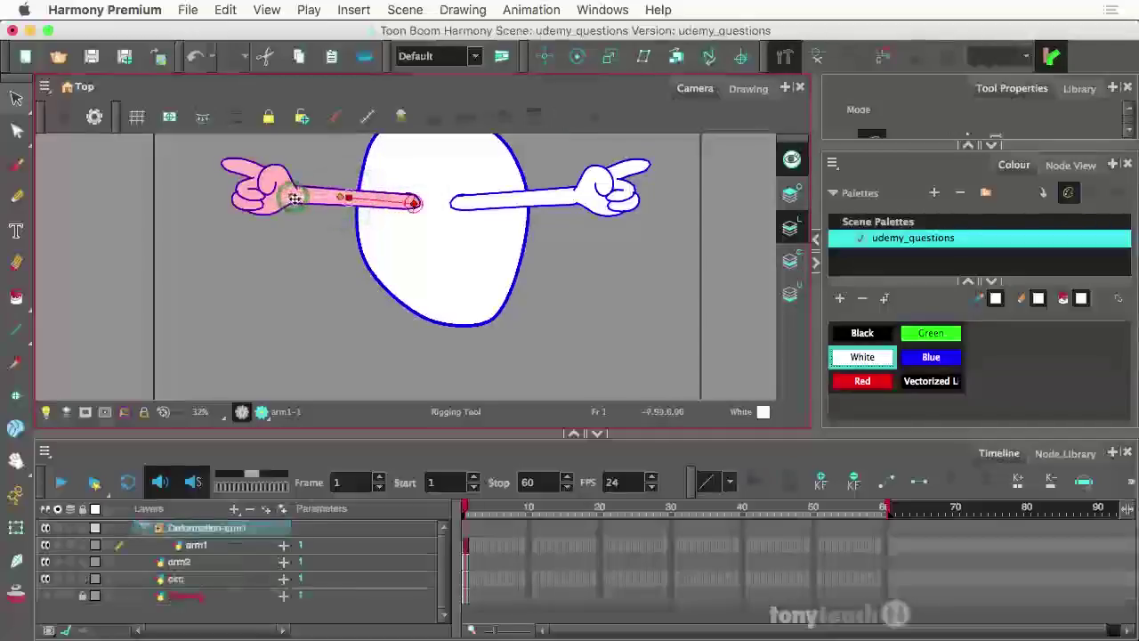
{"action": "scroll", "coordinate": [297, 209], "scroll_direction": "up", "scroll_amount": 2}
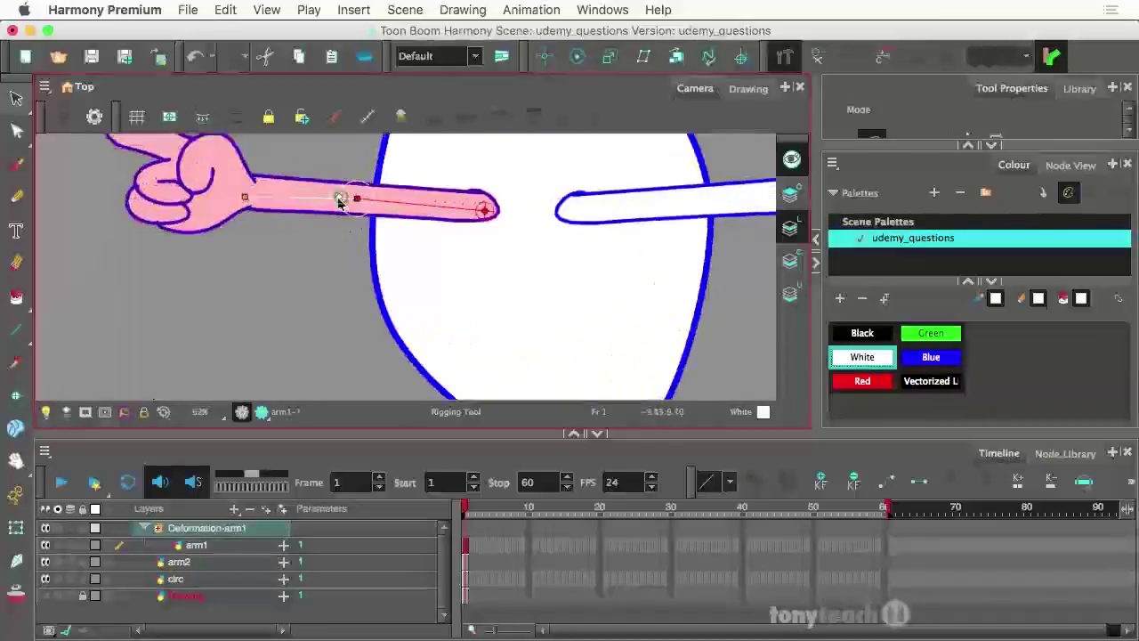
{"action": "scroll", "coordinate": [336, 206], "scroll_direction": "down", "scroll_amount": 2}
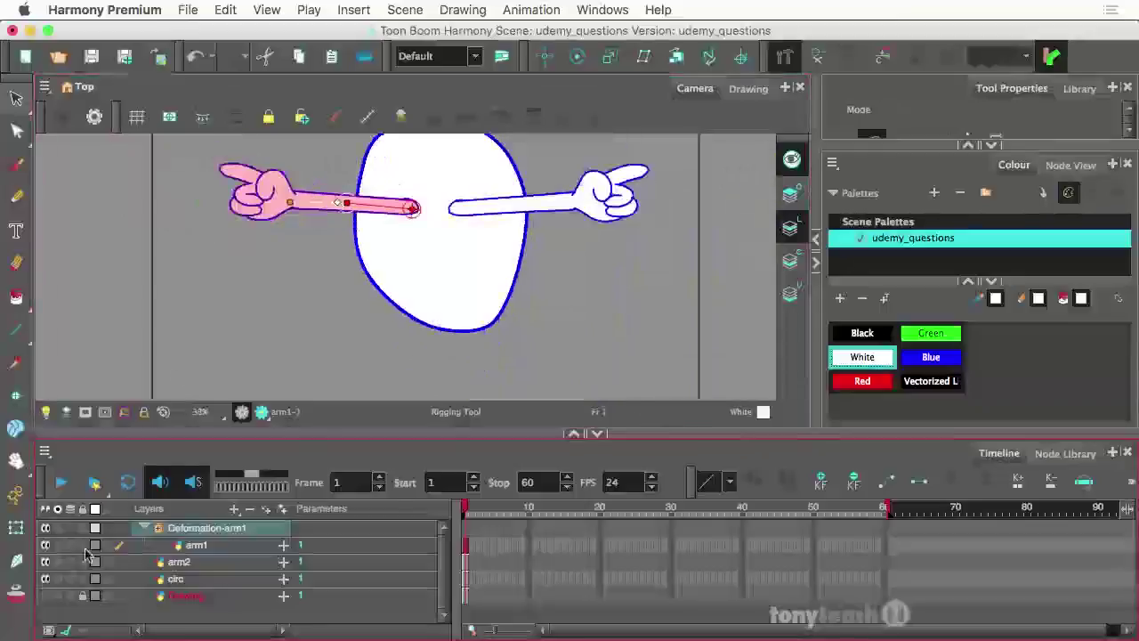
Rotate the left hand with the Transform tool to test the bones, then undo the rotation.
{"action": "left_click", "coordinate": [15, 529]}
{"action": "left_click_drag", "start_coordinate": [309, 202], "coordinate": [367, 211]}
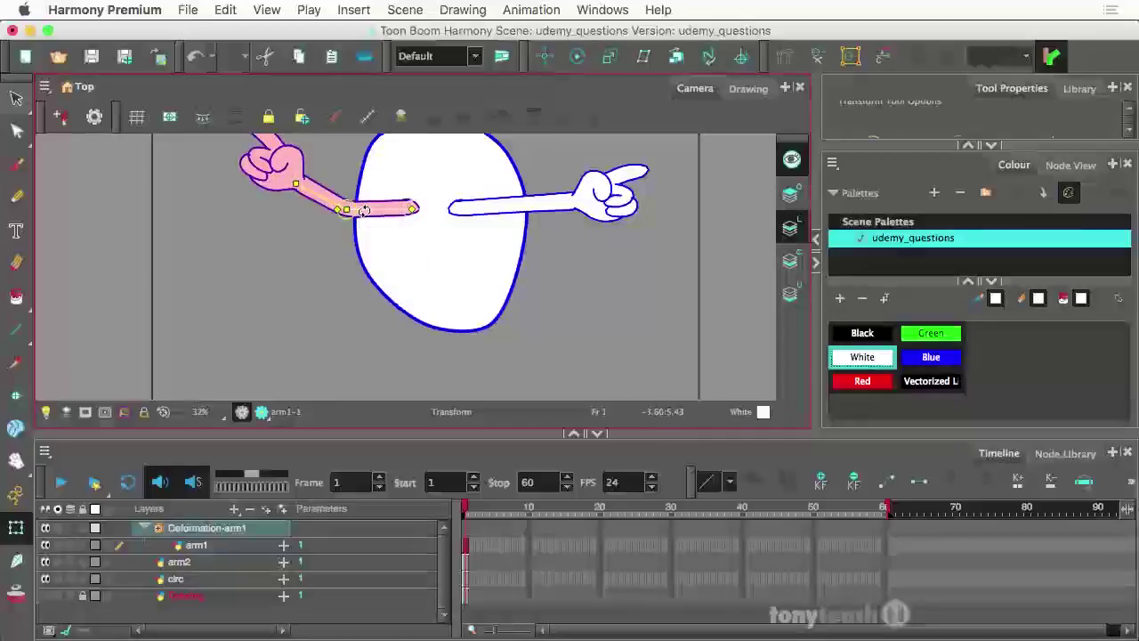
{"action": "key", "text": "super+z"}
{"action": "key", "text": "super+z"}
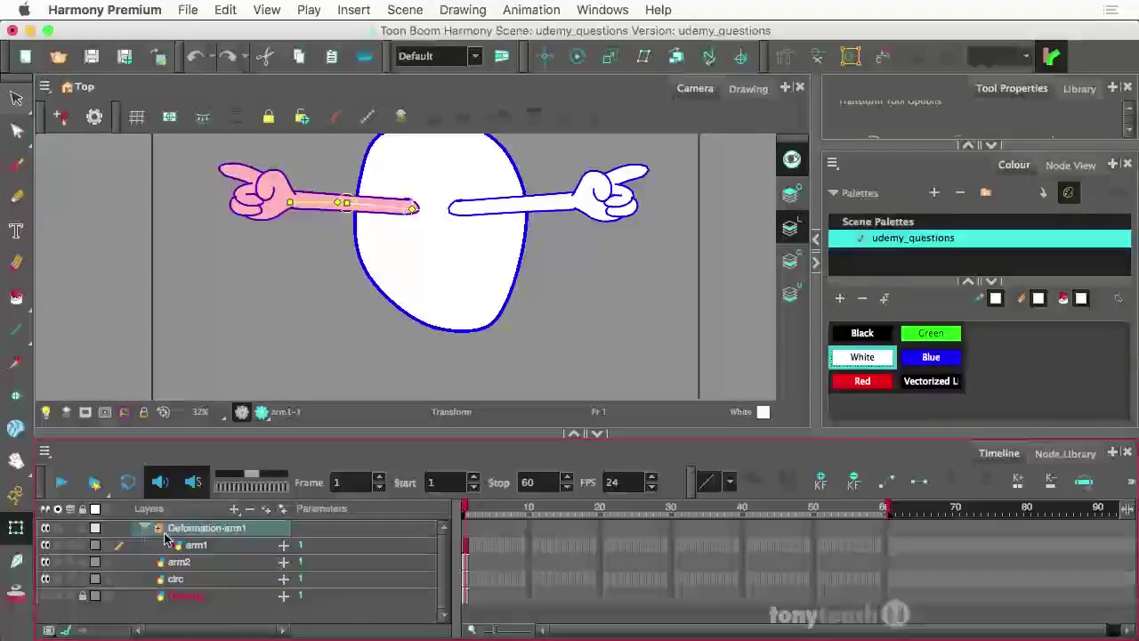
Rename the Deformation-arm1 group to BN-arm1 and collapse it.
{"action": "left_click", "coordinate": [203, 531]}
{"action": "double_click", "coordinate": [212, 530]}
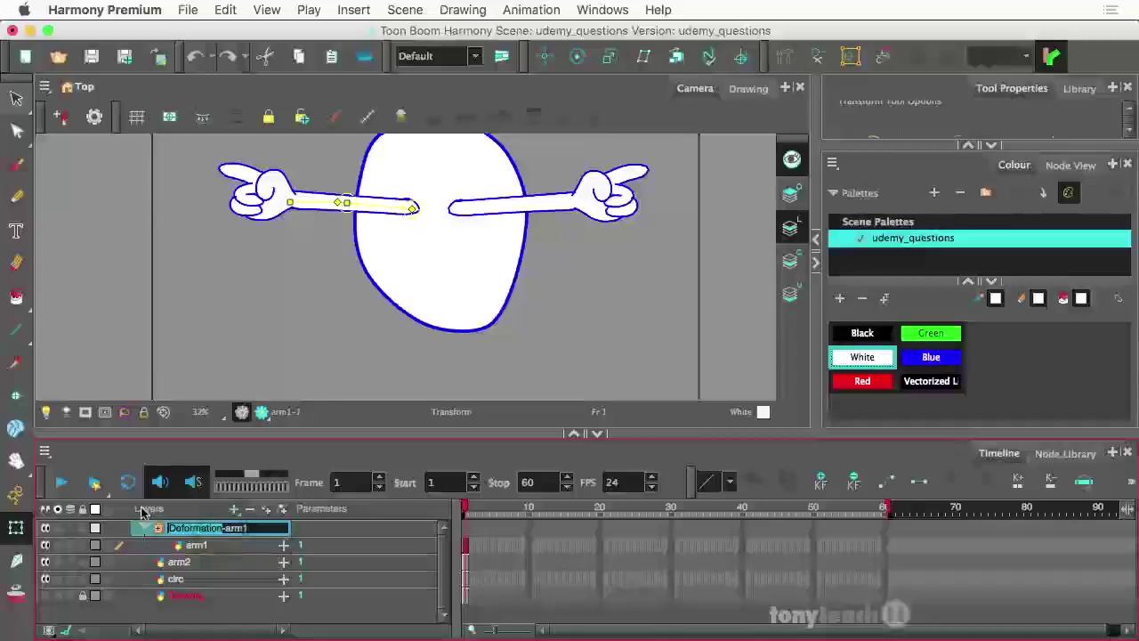
{"action": "type", "text": "BN"}
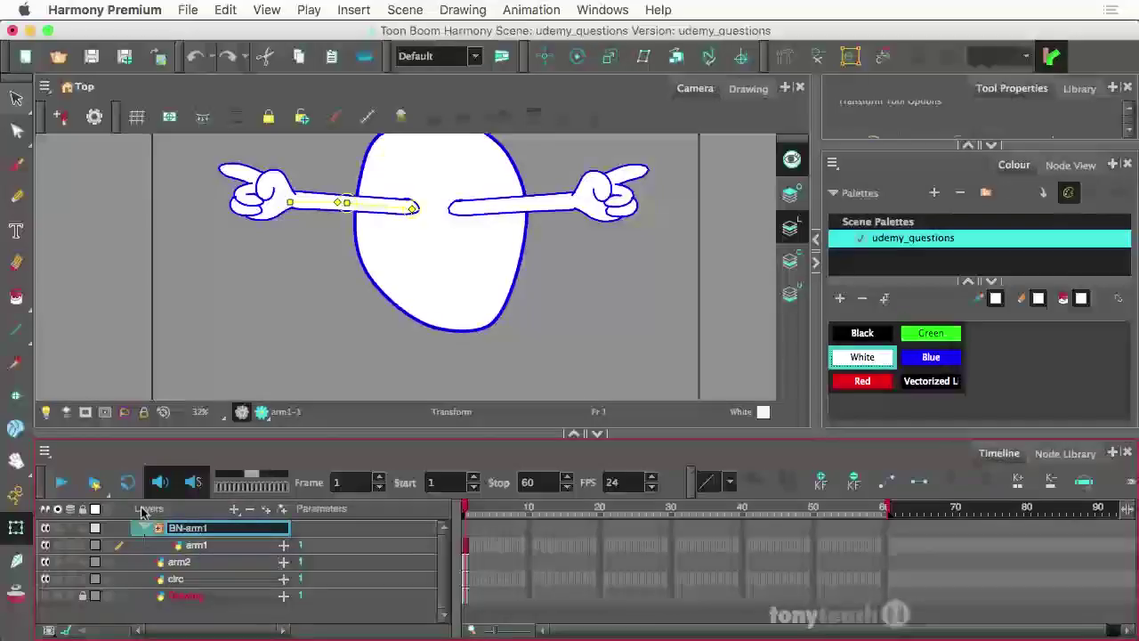
{"action": "key", "text": "Return"}
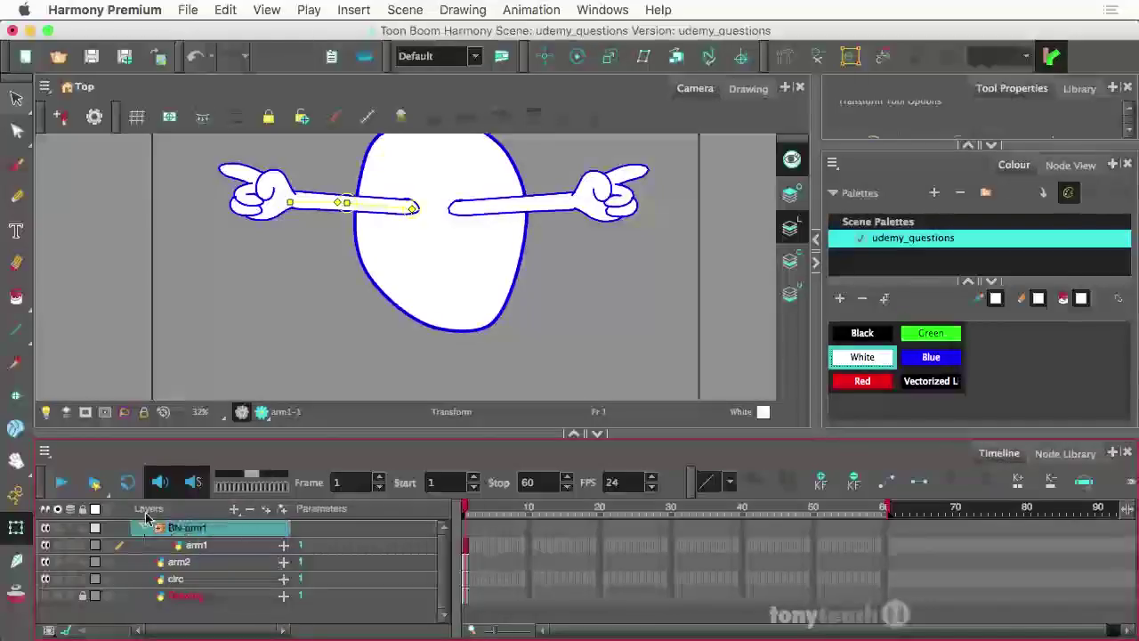
{"action": "left_click", "coordinate": [142, 529]}
{"action": "left_click", "coordinate": [178, 546]}
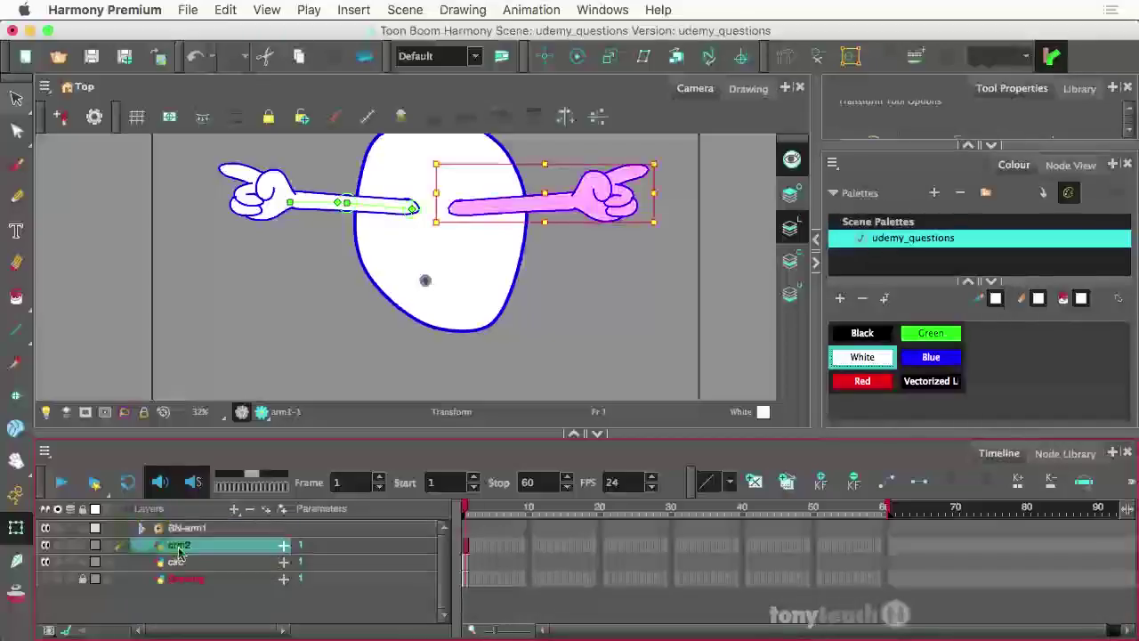
With the Rigging tool, show only arm2's deformation chain and place the first rig point at its shoulder.
{"action": "left_click", "coordinate": [790, 60]}
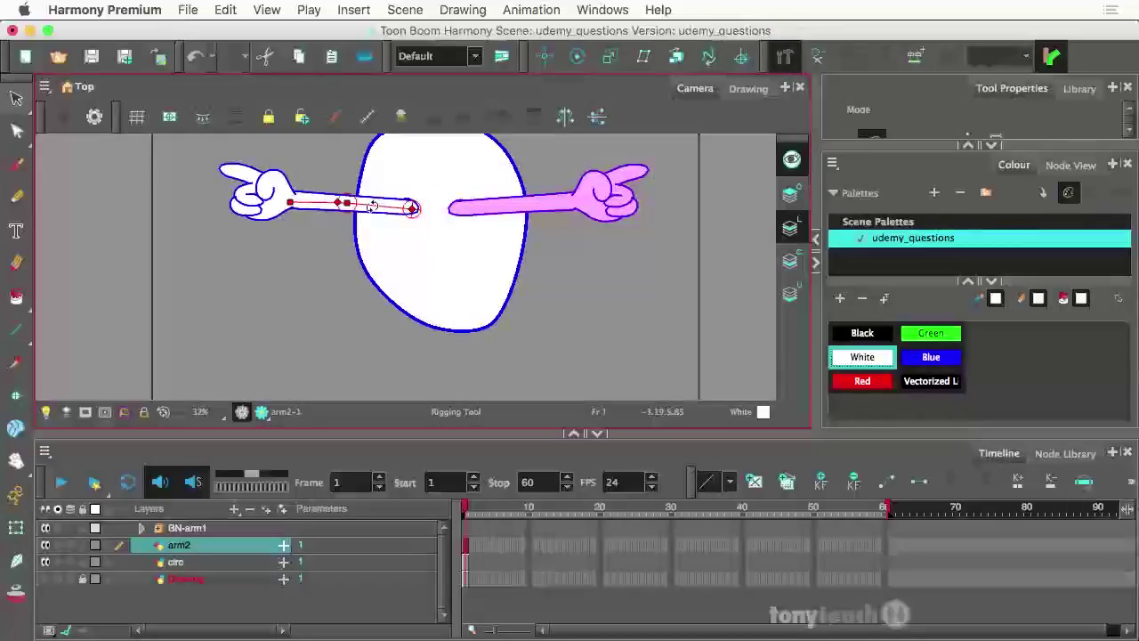
{"action": "left_click", "coordinate": [818, 57]}
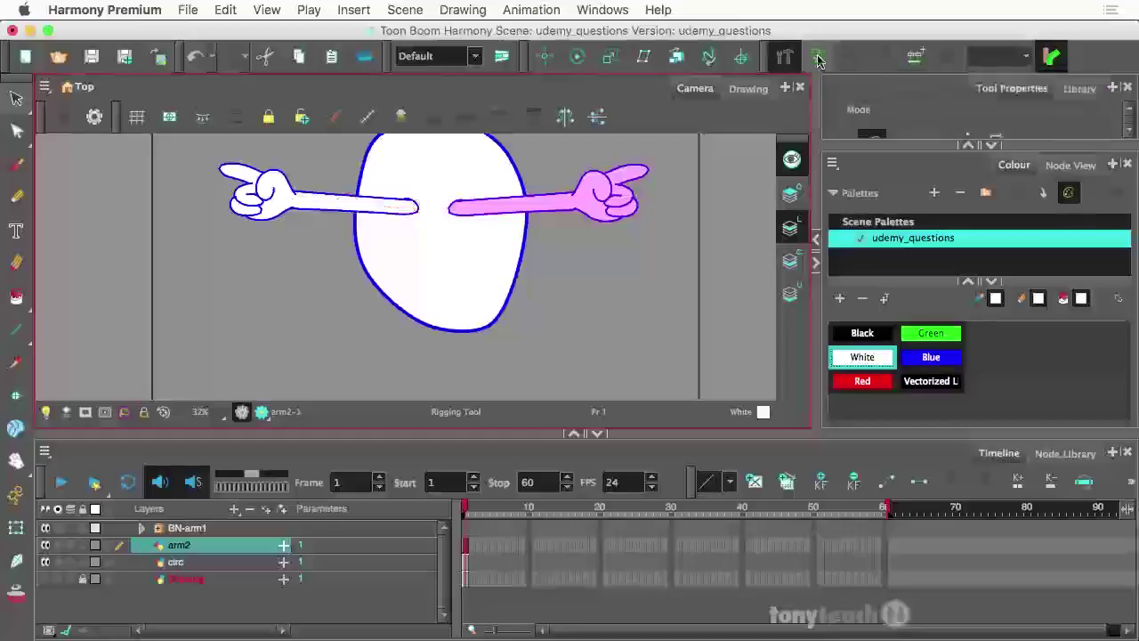
{"action": "left_click", "coordinate": [453, 210]}
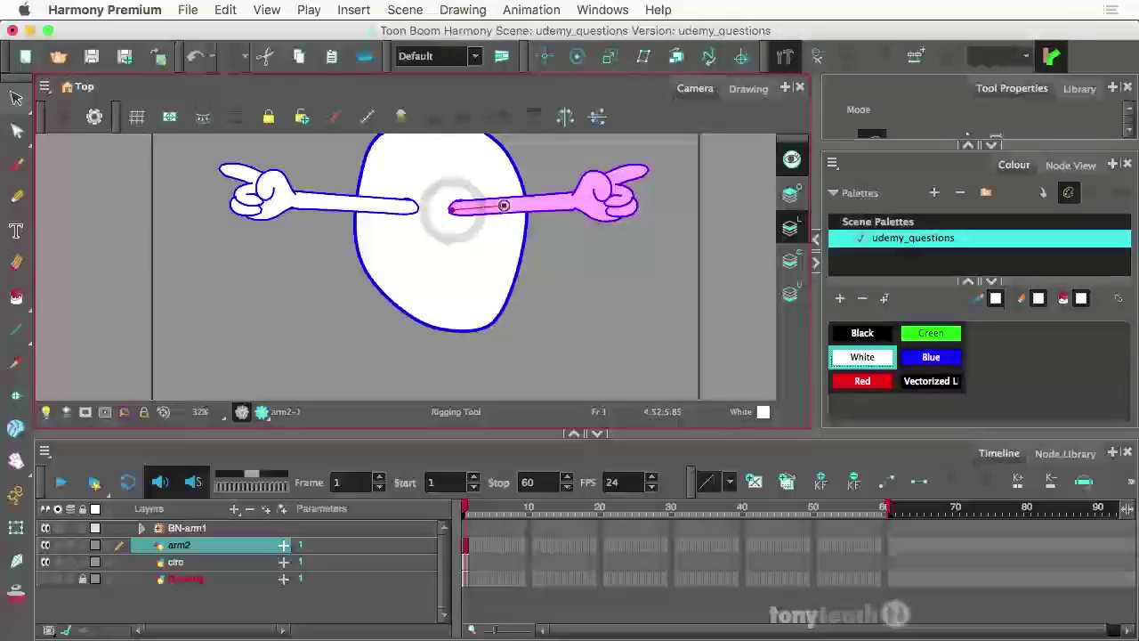
Add two more rig points along arm2 to the hand and rename its group CRV-arm2.
{"action": "left_click", "coordinate": [503, 206]}
{"action": "left_click", "coordinate": [574, 198]}
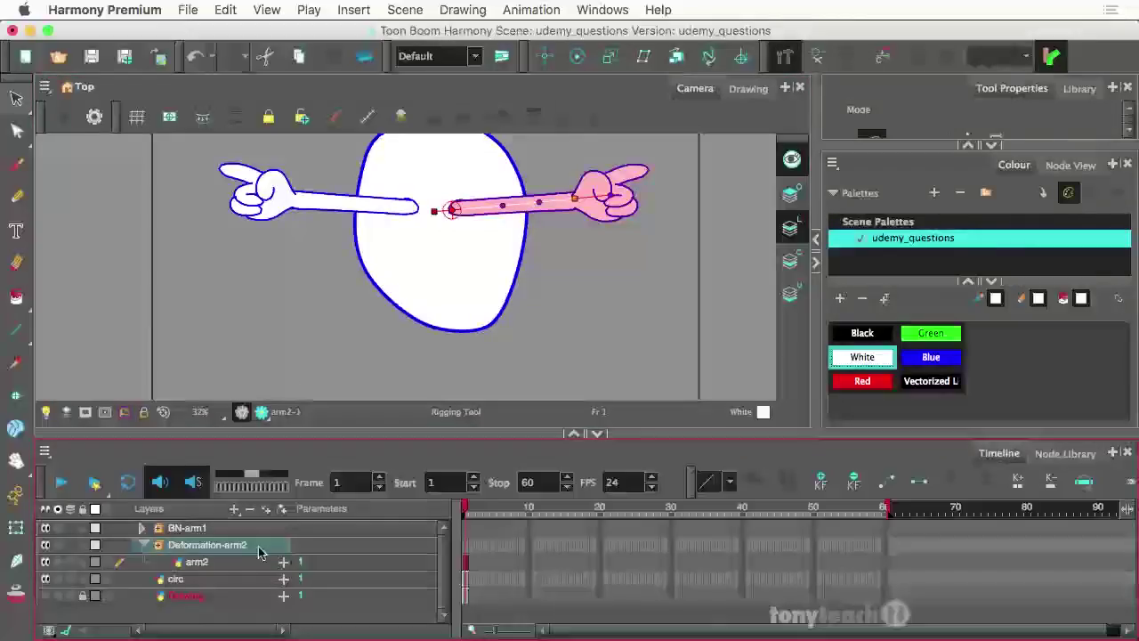
{"action": "left_click", "coordinate": [203, 552]}
{"action": "double_click", "coordinate": [214, 546]}
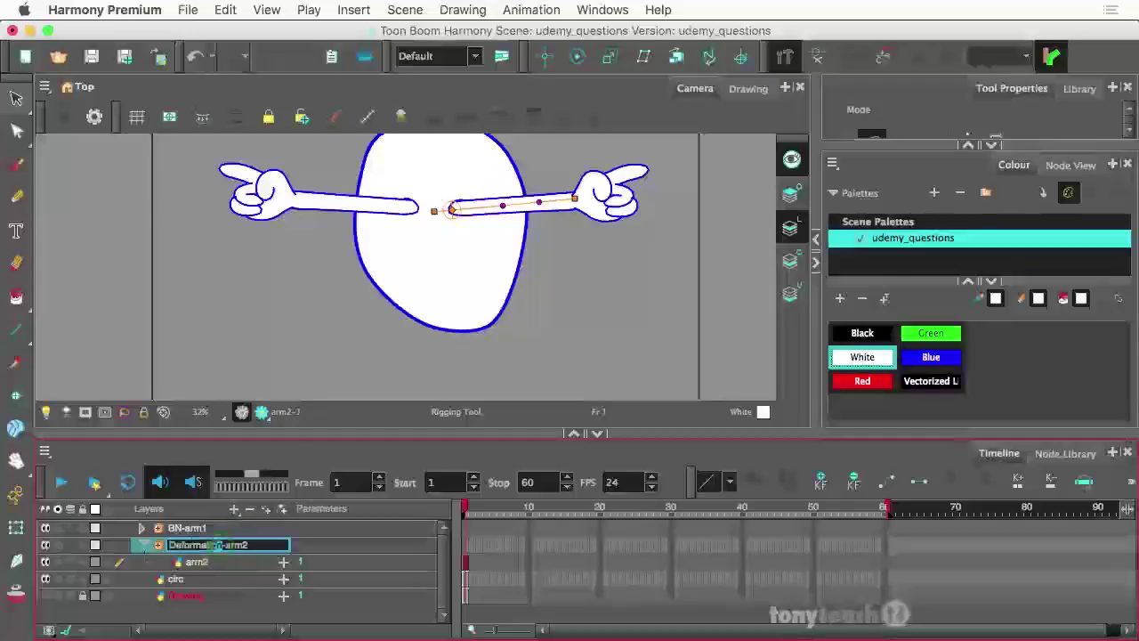
{"action": "left_click_drag", "start_coordinate": [219, 544], "coordinate": [139, 544]}
{"action": "type", "text": "C"}
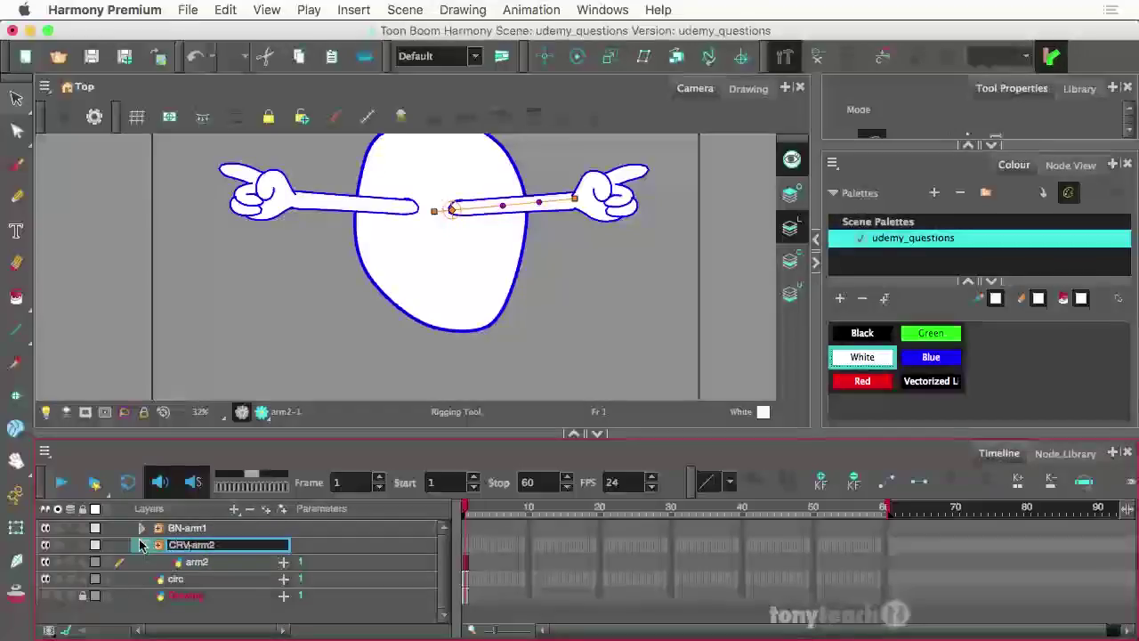
{"action": "type", "text": "RV"}
{"action": "key", "text": "Return"}
{"action": "left_click", "coordinate": [141, 544]}
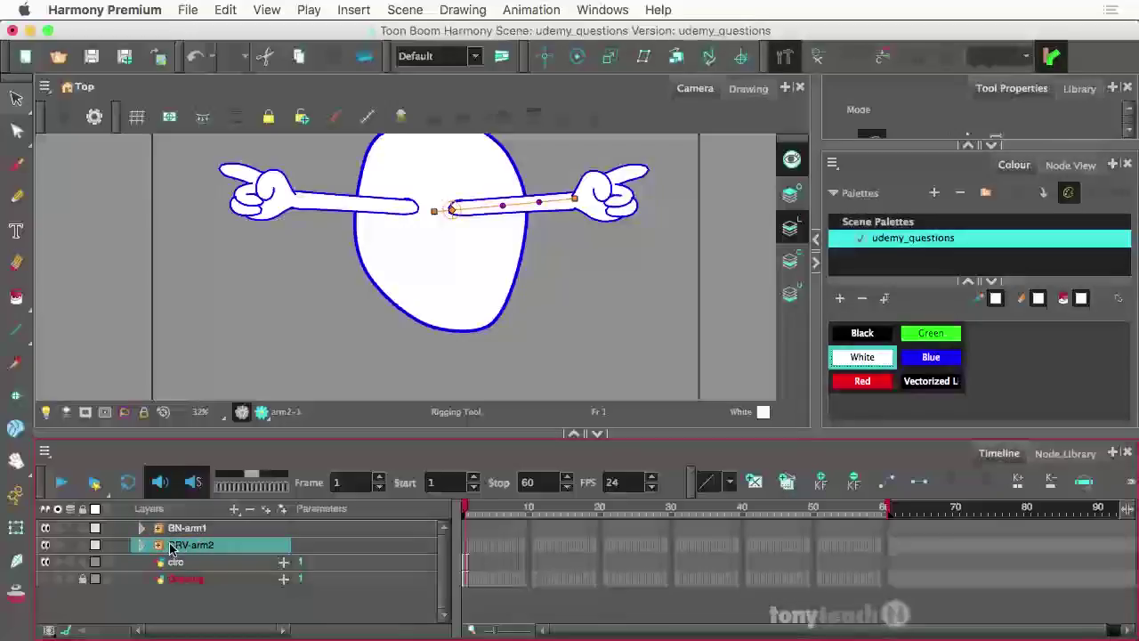
Drag arm2's curve deformer points with the Transform tool so the arm curves and the hand points up.
{"action": "left_click", "coordinate": [17, 529]}
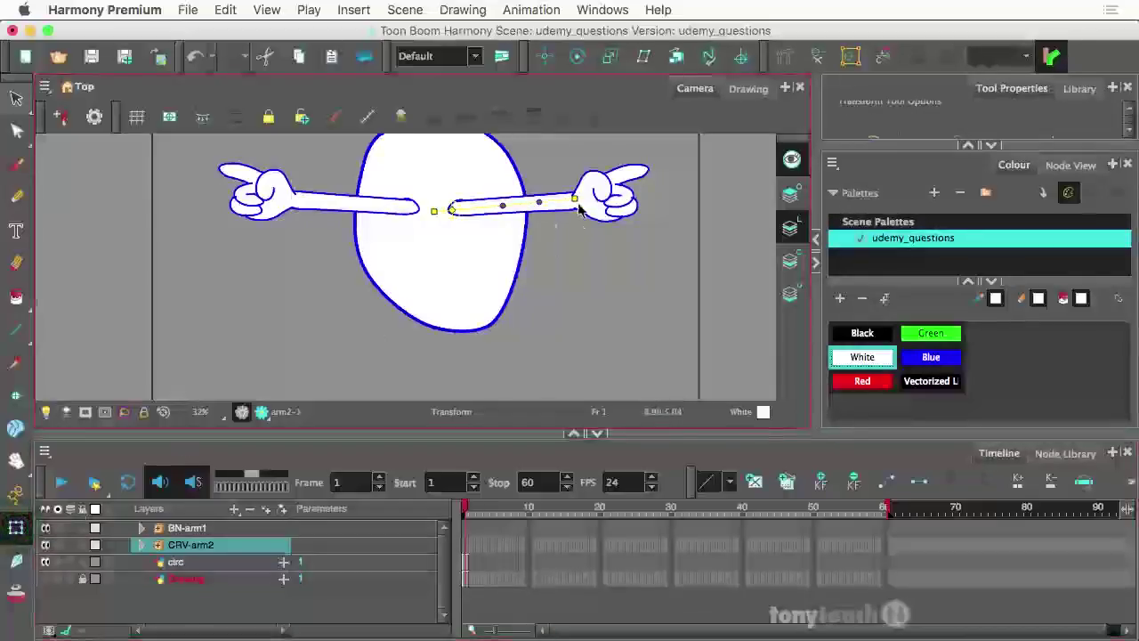
{"action": "left_click_drag", "start_coordinate": [576, 200], "coordinate": [537, 281]}
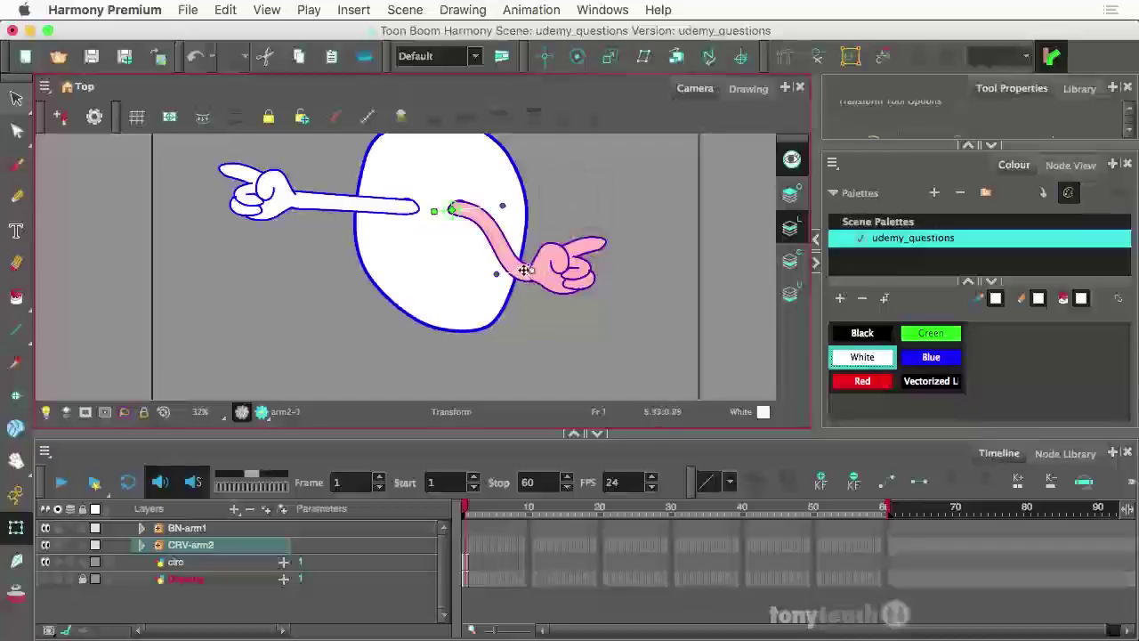
{"action": "left_click_drag", "start_coordinate": [471, 216], "coordinate": [497, 260]}
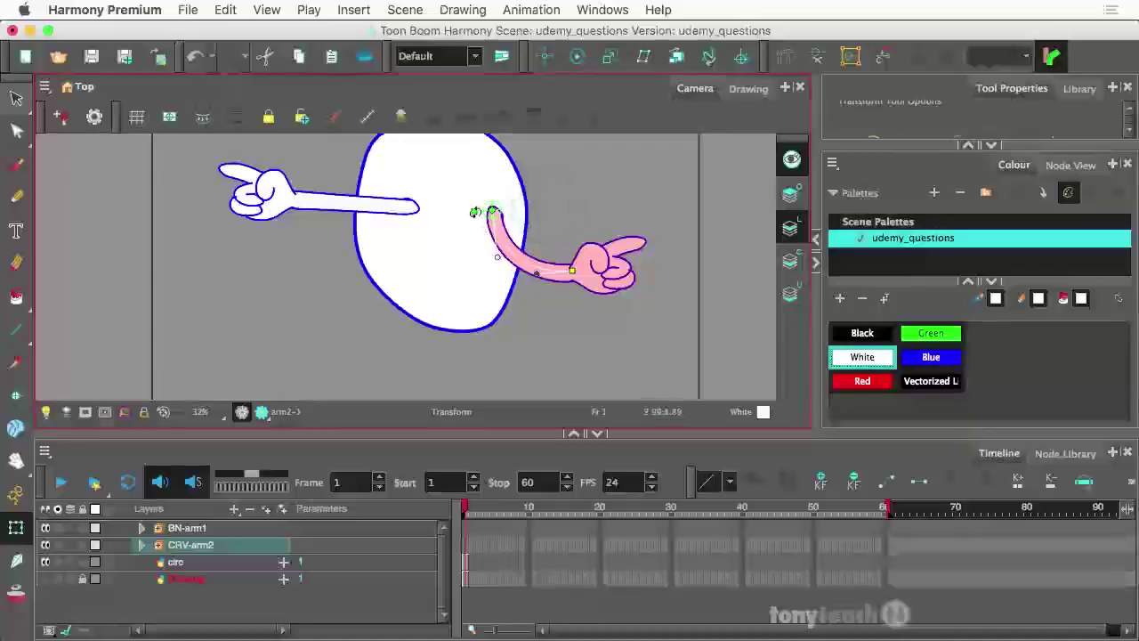
{"action": "mouse_move", "coordinate": [475, 211]}
{"action": "left_mouse_down"}
{"action": "mouse_move", "coordinate": [488, 233]}
{"action": "mouse_move", "coordinate": [485, 200]}
{"action": "left_mouse_up"}
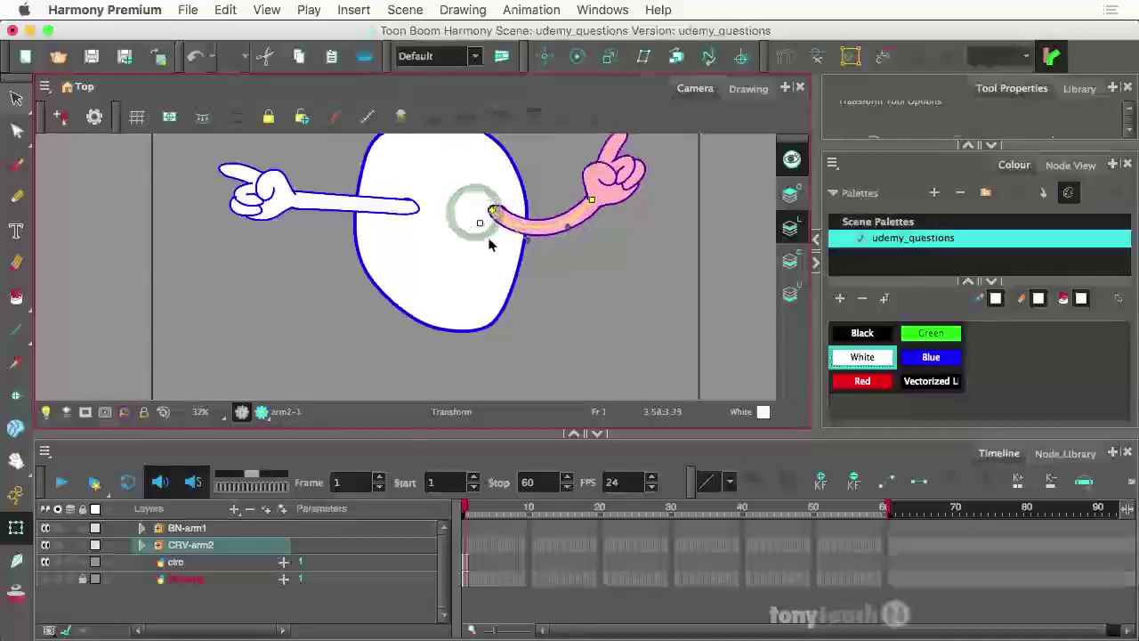
{"action": "left_click", "coordinate": [335, 210]}
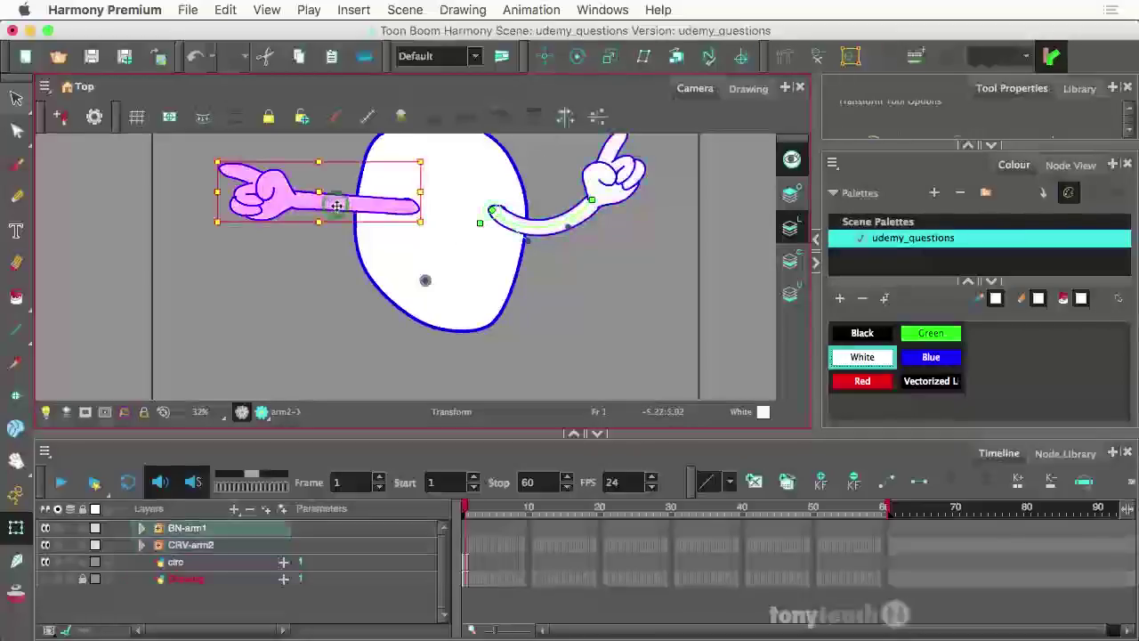
Show the left arm's deformation chain and rotate its hand, forearm and shoulder into a sharp elbow bend.
{"action": "left_click", "coordinate": [815, 59]}
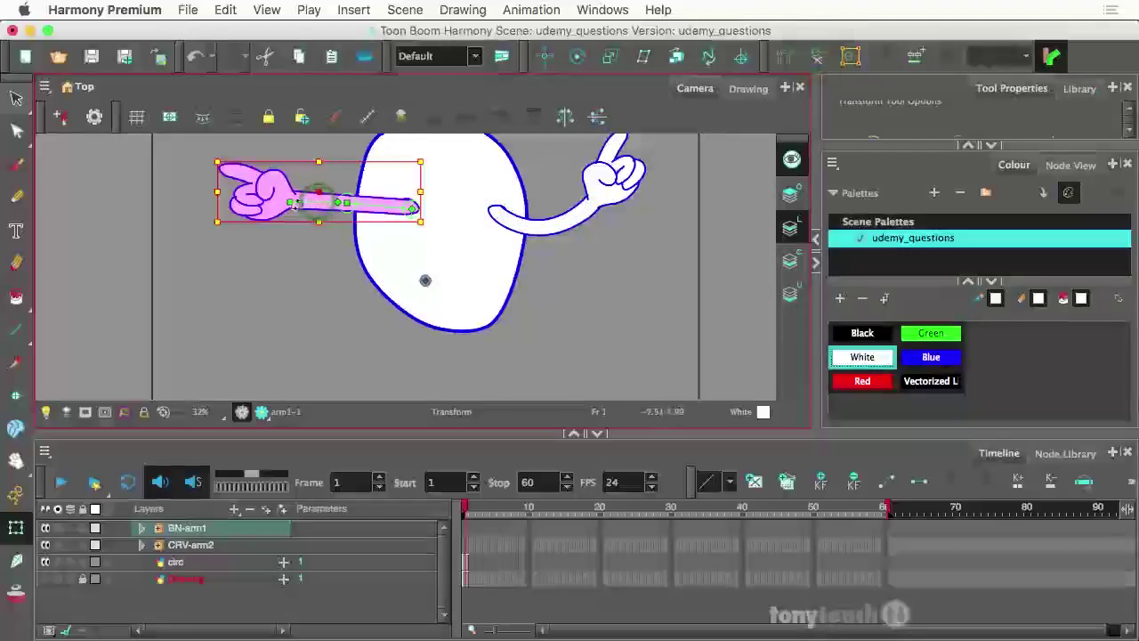
{"action": "left_click_drag", "start_coordinate": [296, 204], "coordinate": [326, 151]}
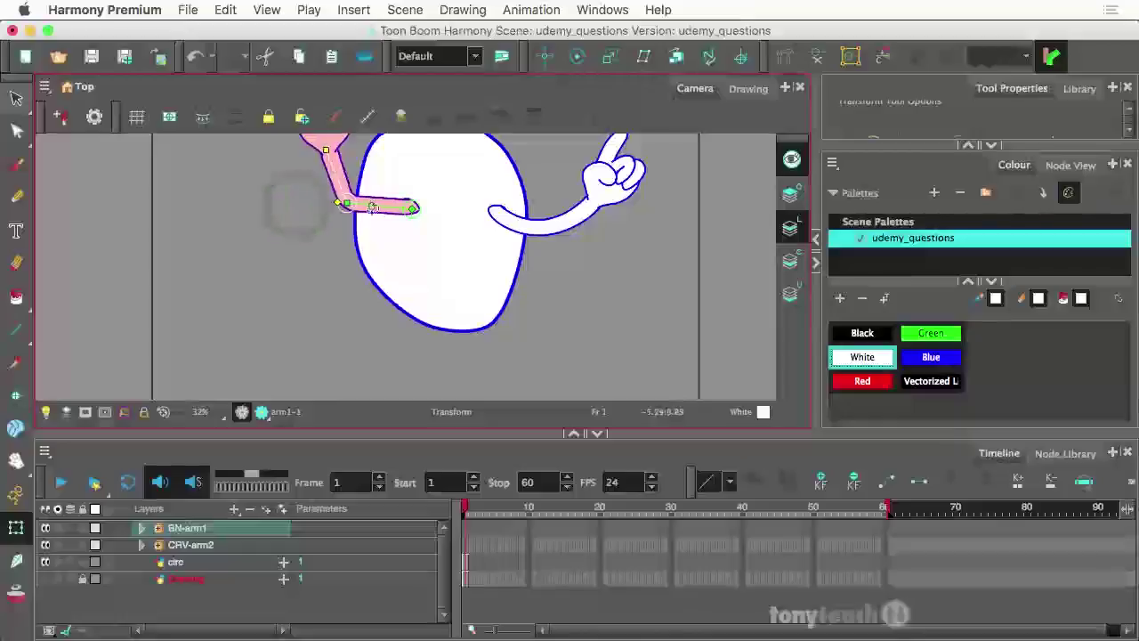
{"action": "left_click_drag", "start_coordinate": [372, 202], "coordinate": [366, 242]}
{"action": "left_click_drag", "start_coordinate": [412, 209], "coordinate": [364, 218]}
{"action": "scroll", "coordinate": [422, 286], "scroll_direction": "down", "scroll_amount": 2}
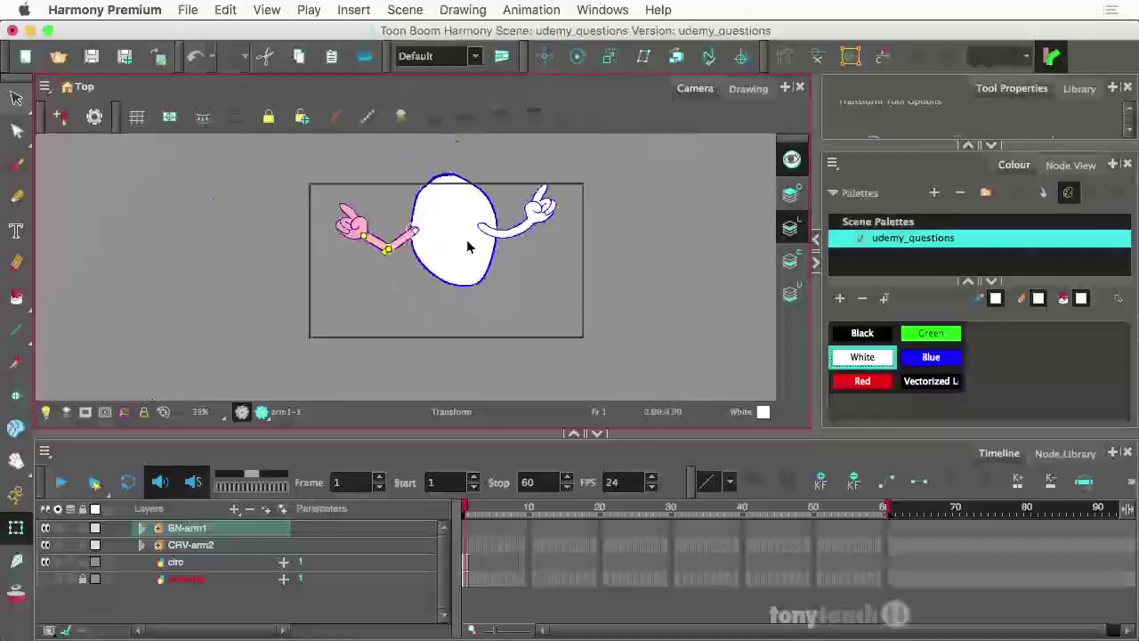
{"action": "scroll", "coordinate": [463, 249], "scroll_direction": "up", "scroll_amount": 1}
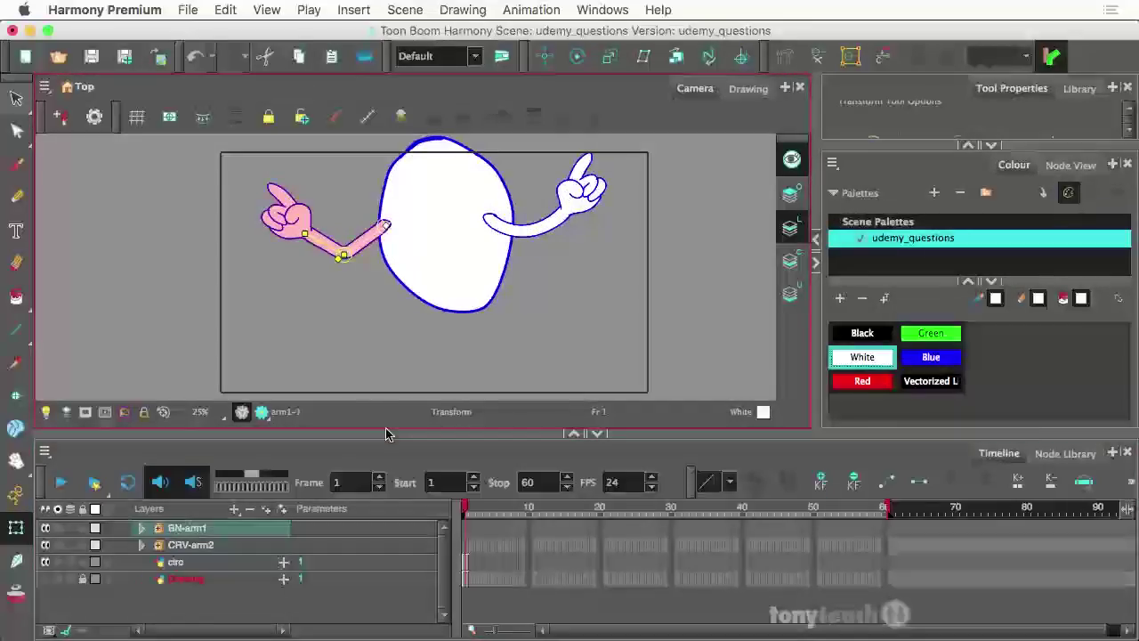
Select the circ layer holding the pink oval body.
{"action": "left_click", "coordinate": [197, 564]}
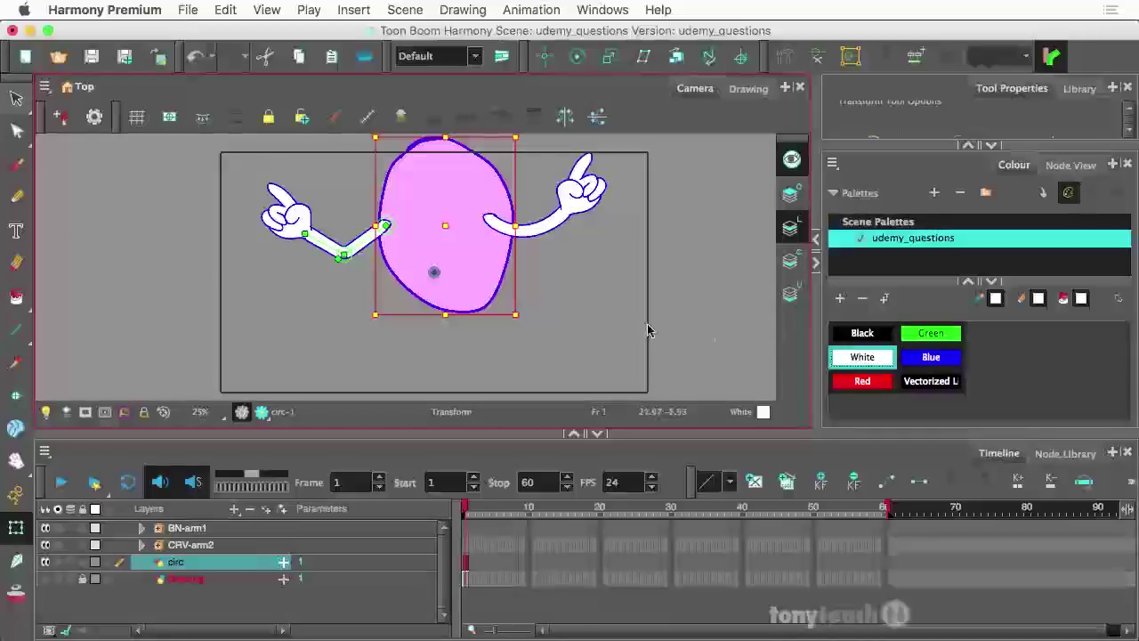
Move the circ body forward with Ctrl+Shift+Page Up so it covers both arms' shoulder ends.
{"action": "left_click", "coordinate": [454, 262]}
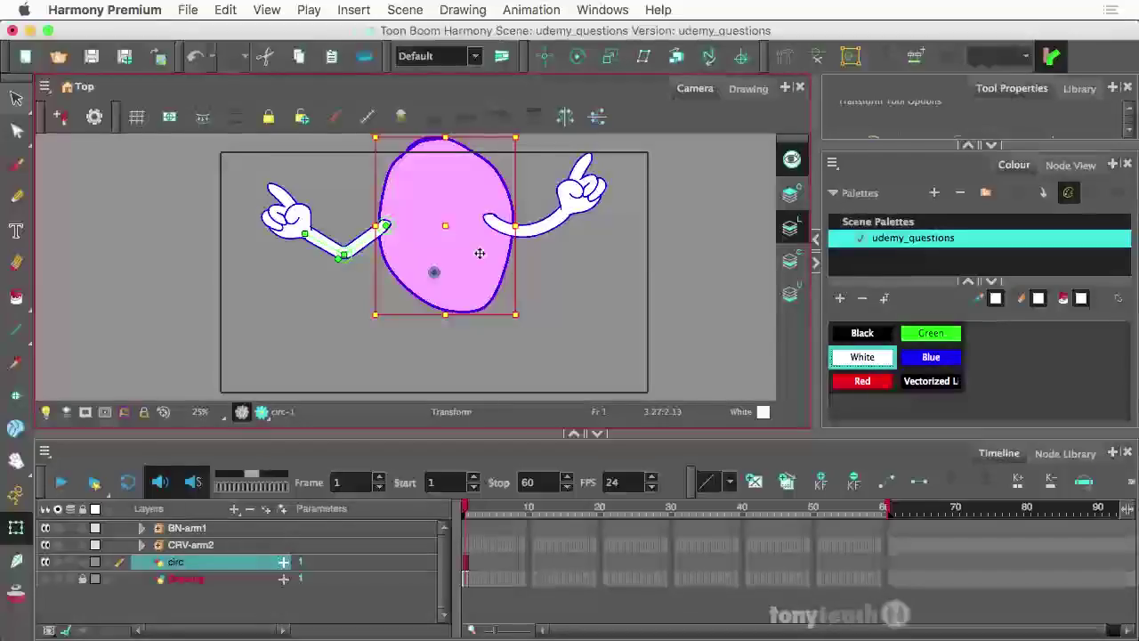
{"action": "key", "text": "ctrl+shift+Page_Up"}
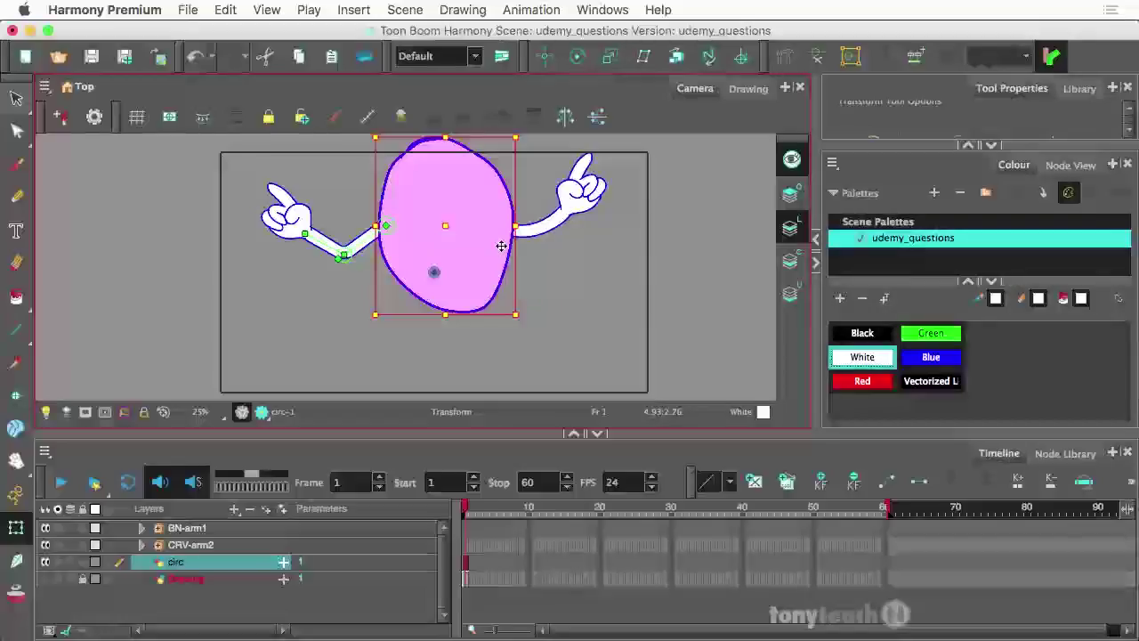
Check that Focus On Mouse Enter is enabled in the General preferences, then close Preferences.
{"action": "left_click", "coordinate": [123, 9]}
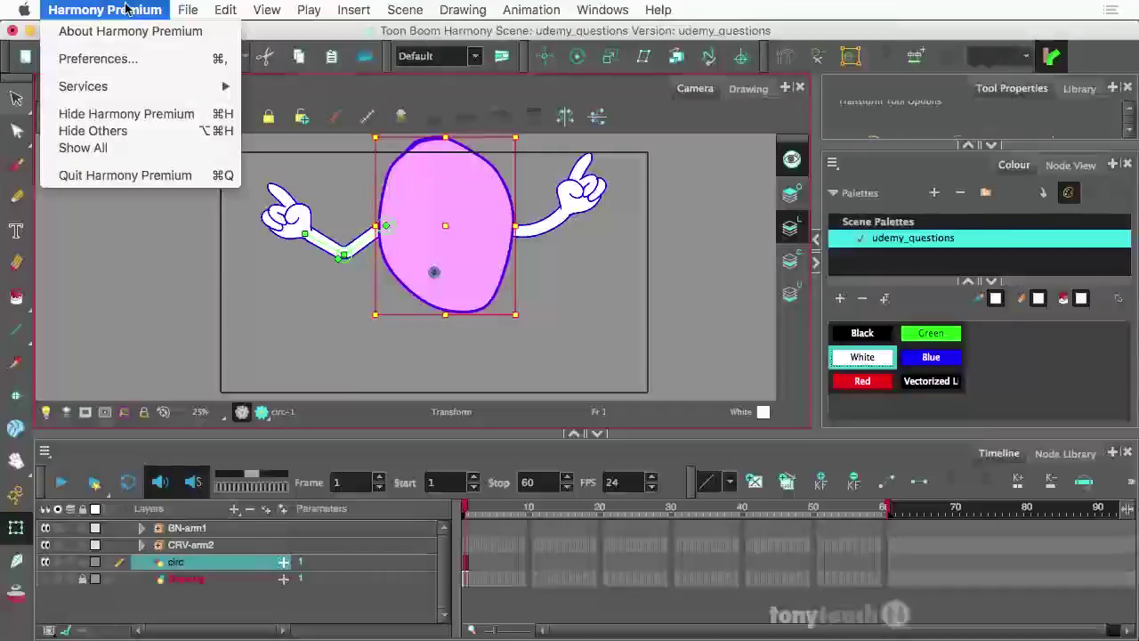
{"action": "mouse_move", "coordinate": [214, 16]}
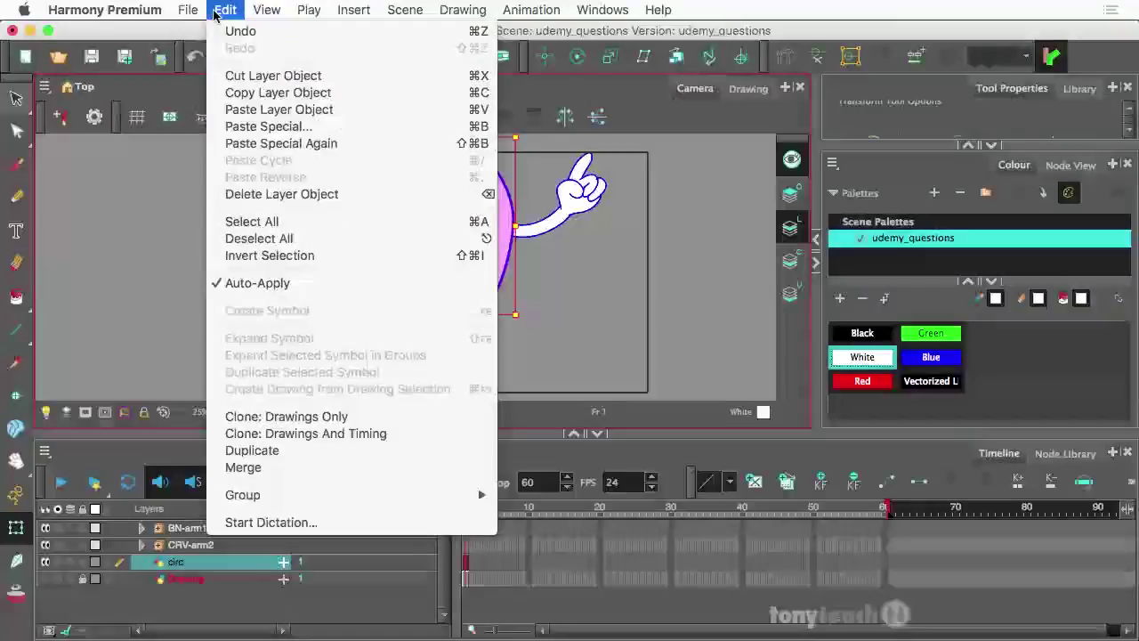
{"action": "mouse_move", "coordinate": [105, 10]}
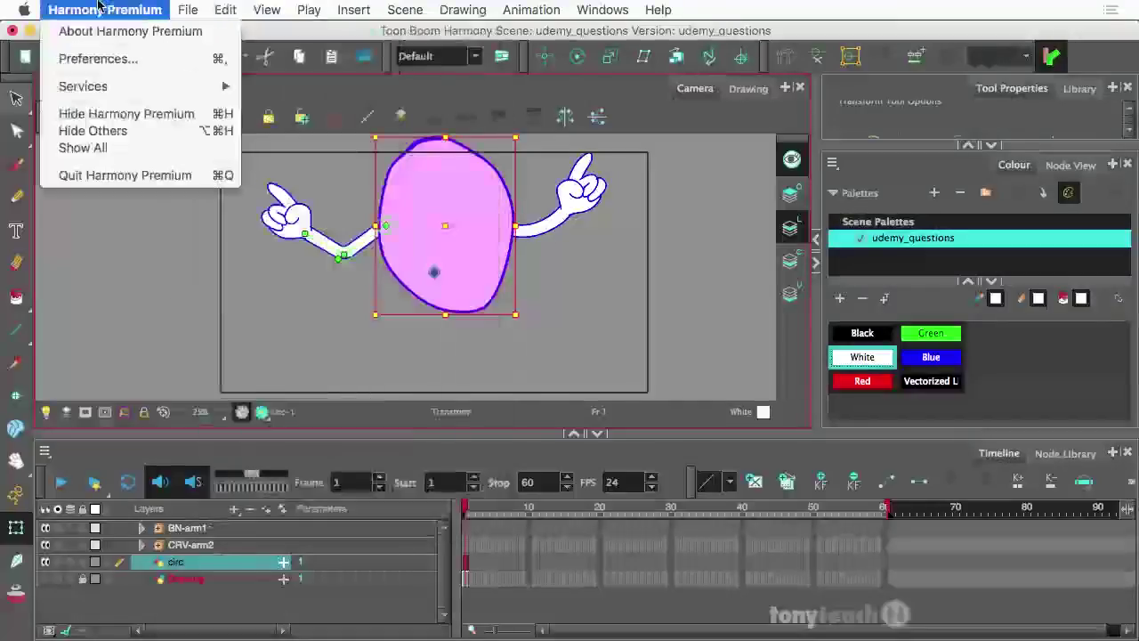
{"action": "left_click", "coordinate": [107, 61]}
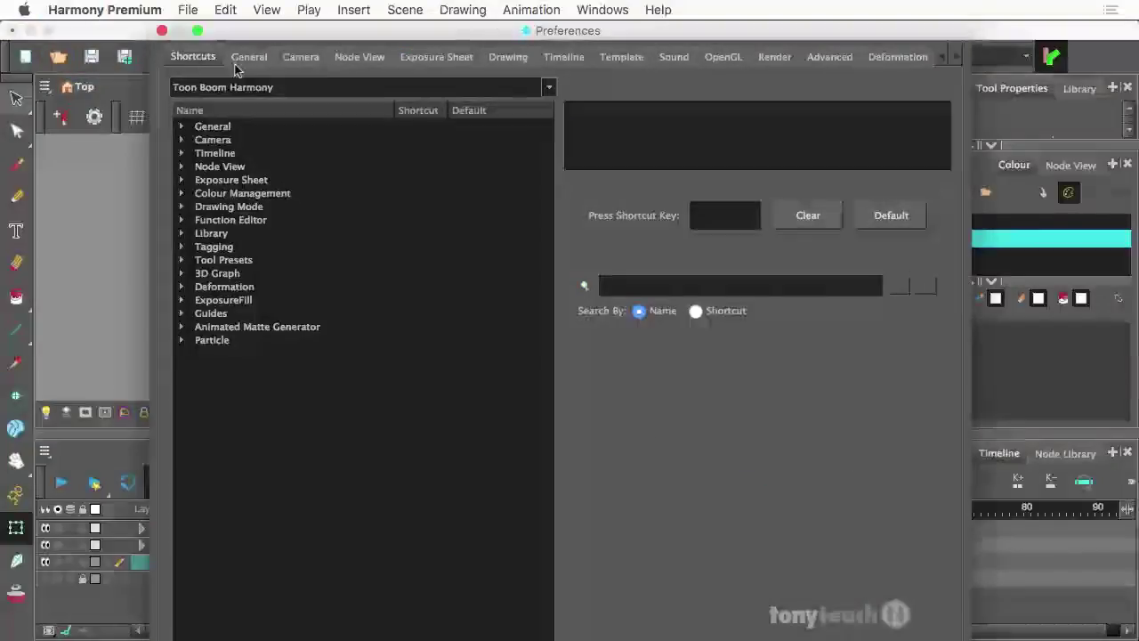
{"action": "left_click", "coordinate": [246, 57]}
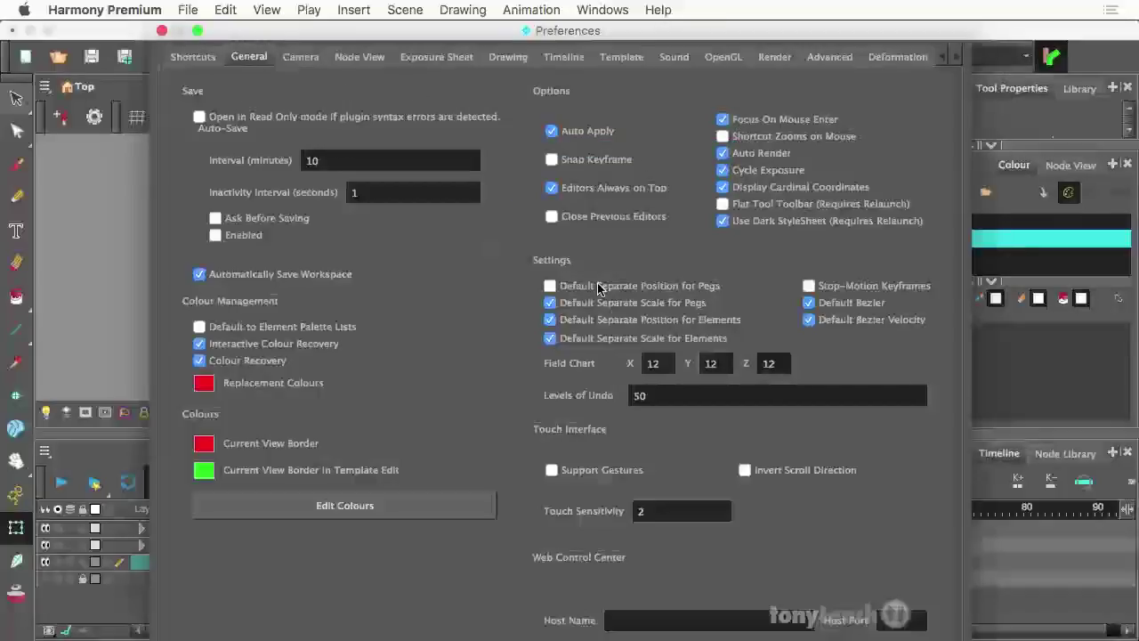
{"action": "key", "text": "Escape"}
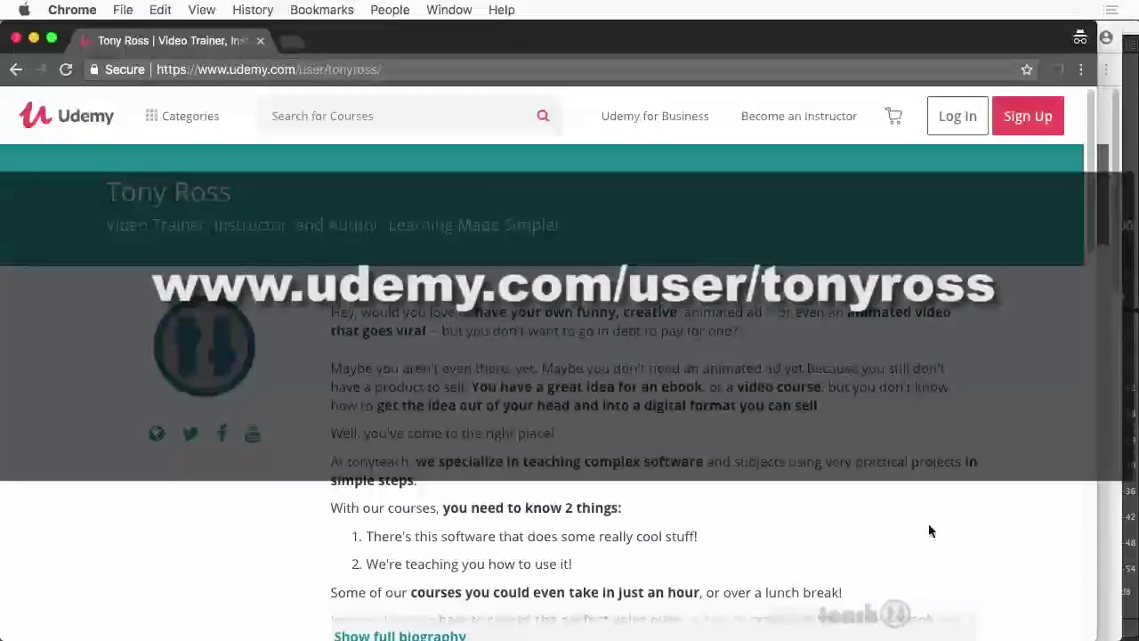
Scroll the instructor's Udemy profile page down to the Courses taught list.
{"action": "scroll", "coordinate": [832, 467], "scroll_direction": "down", "scroll_amount": 3}
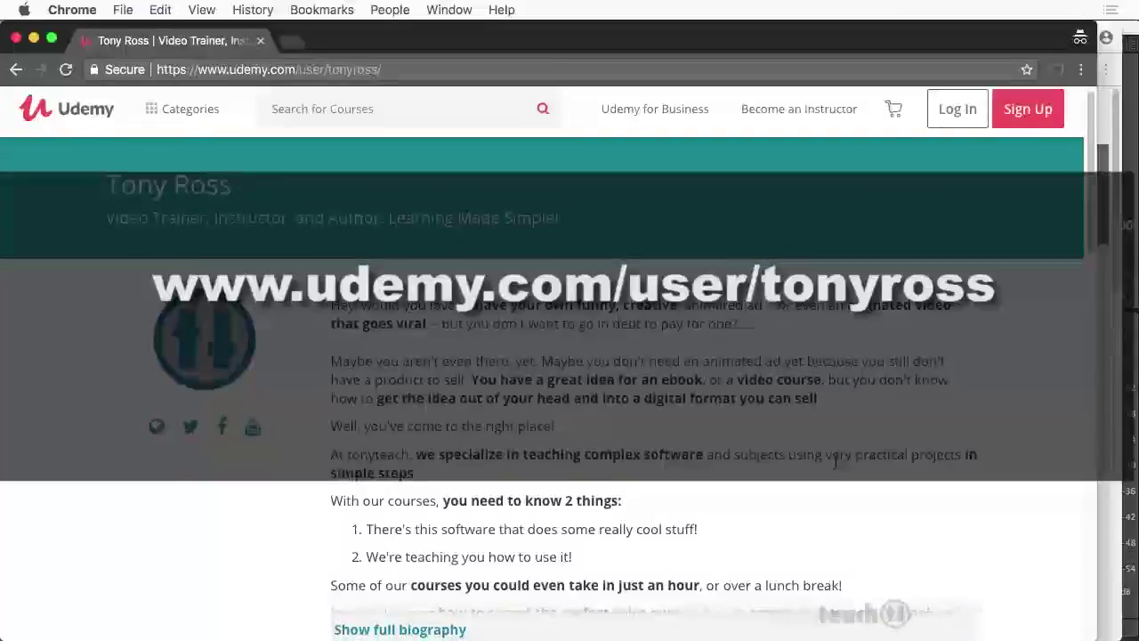
{"action": "scroll", "coordinate": [831, 467], "scroll_direction": "down", "scroll_amount": 10}
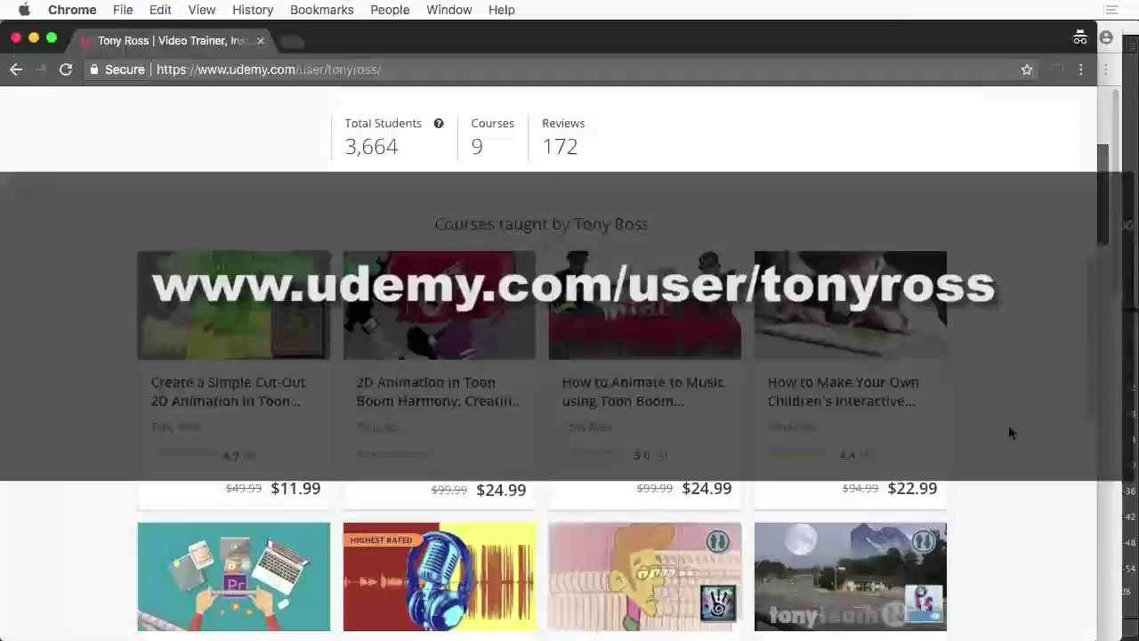
{"action": "scroll", "coordinate": [1008, 424], "scroll_direction": "down", "scroll_amount": 1}
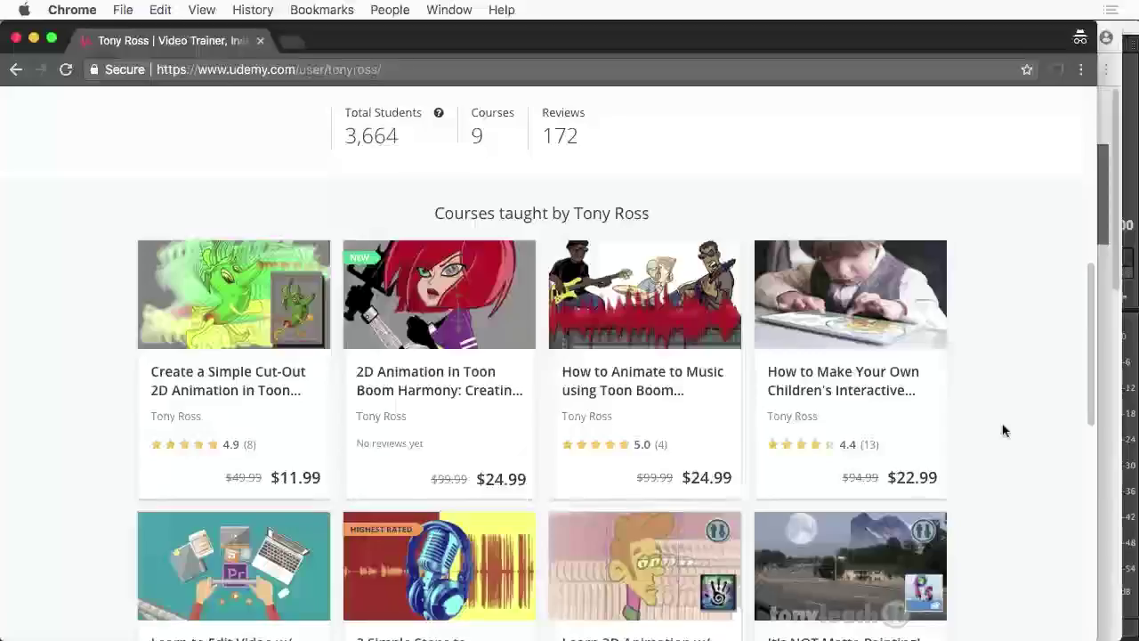
Open the '2D Animation in Toon Boom Harmony: Creating a Short Vol.3' course page and add it to the cart.
{"action": "left_click", "coordinate": [402, 395]}
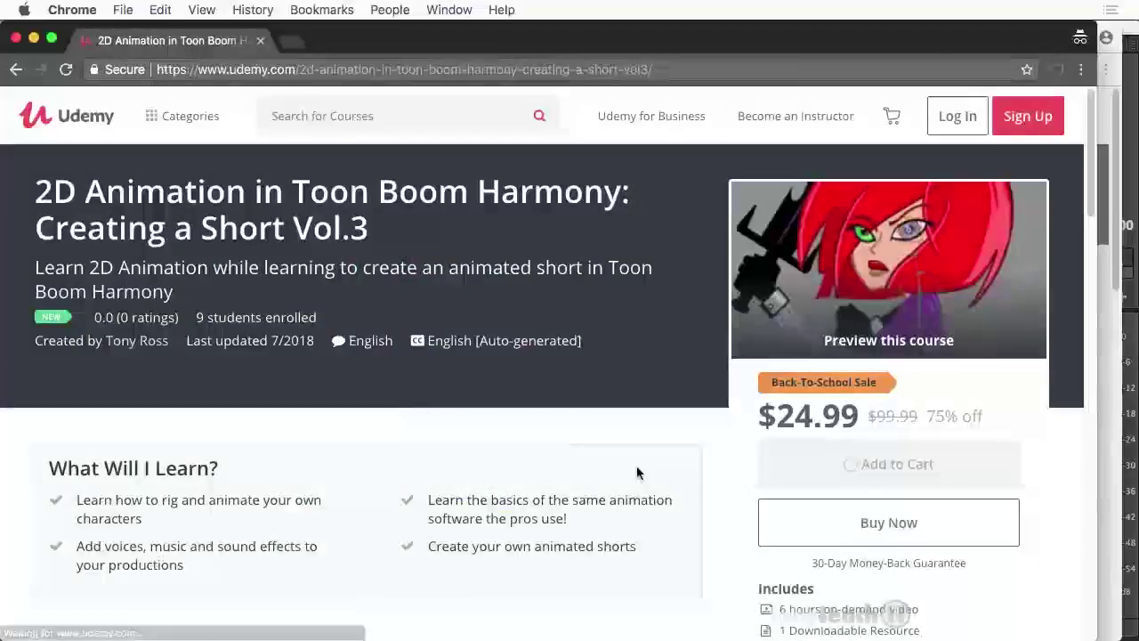
{"action": "scroll", "coordinate": [711, 471], "scroll_direction": "down", "scroll_amount": 3}
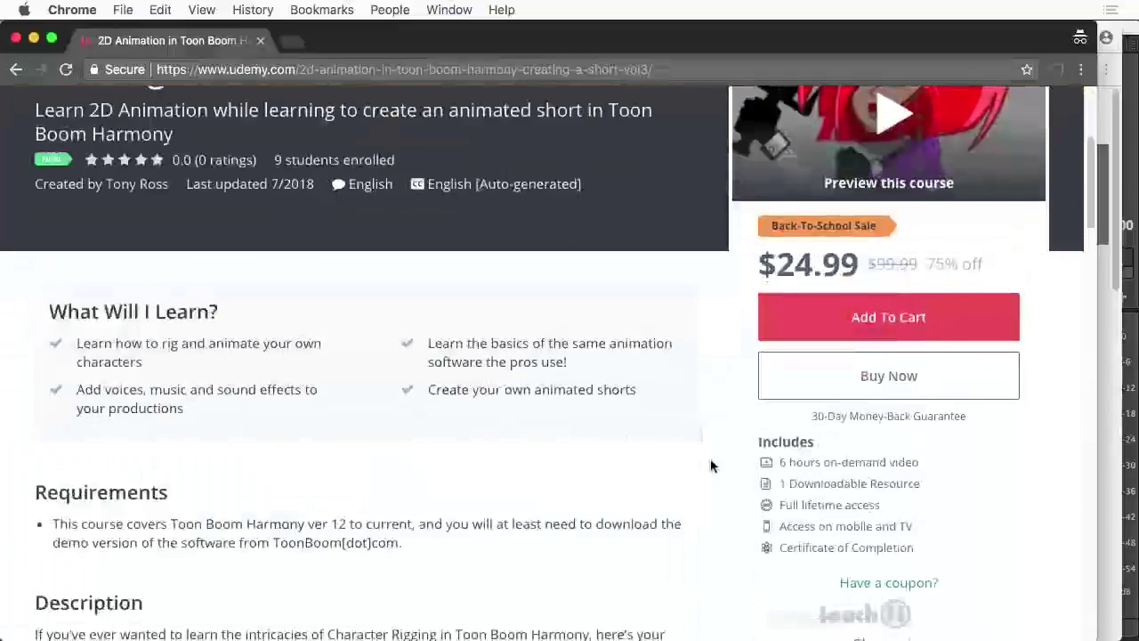
{"action": "scroll", "coordinate": [711, 461], "scroll_direction": "down", "scroll_amount": 2}
{"action": "scroll", "coordinate": [711, 461], "scroll_direction": "up", "scroll_amount": 3}
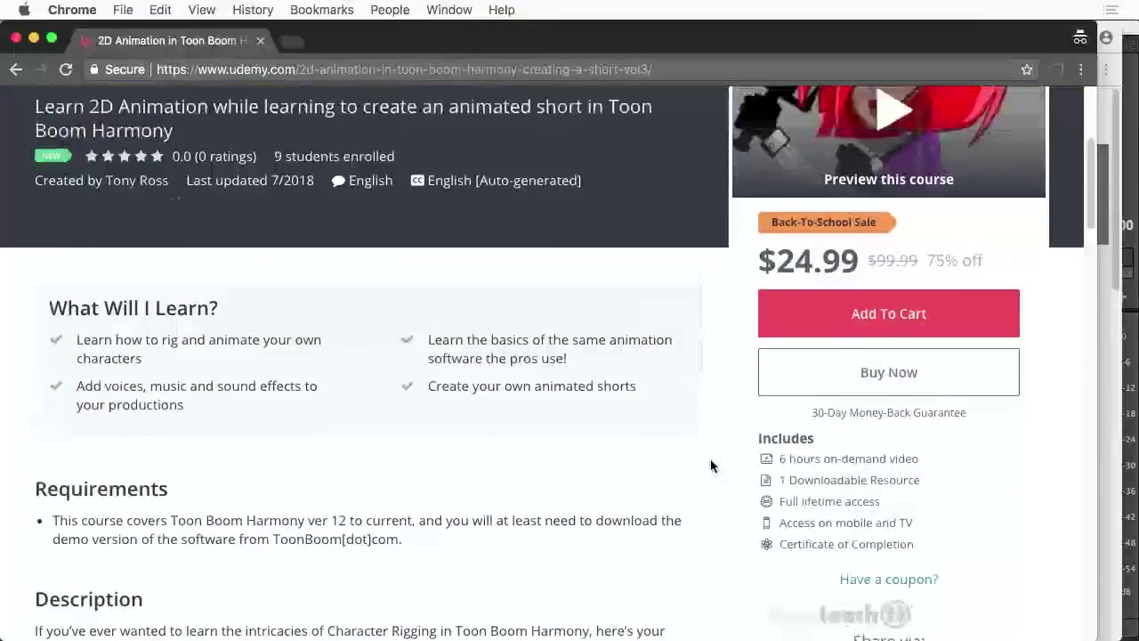
{"action": "scroll", "coordinate": [710, 465], "scroll_direction": "up", "scroll_amount": 2}
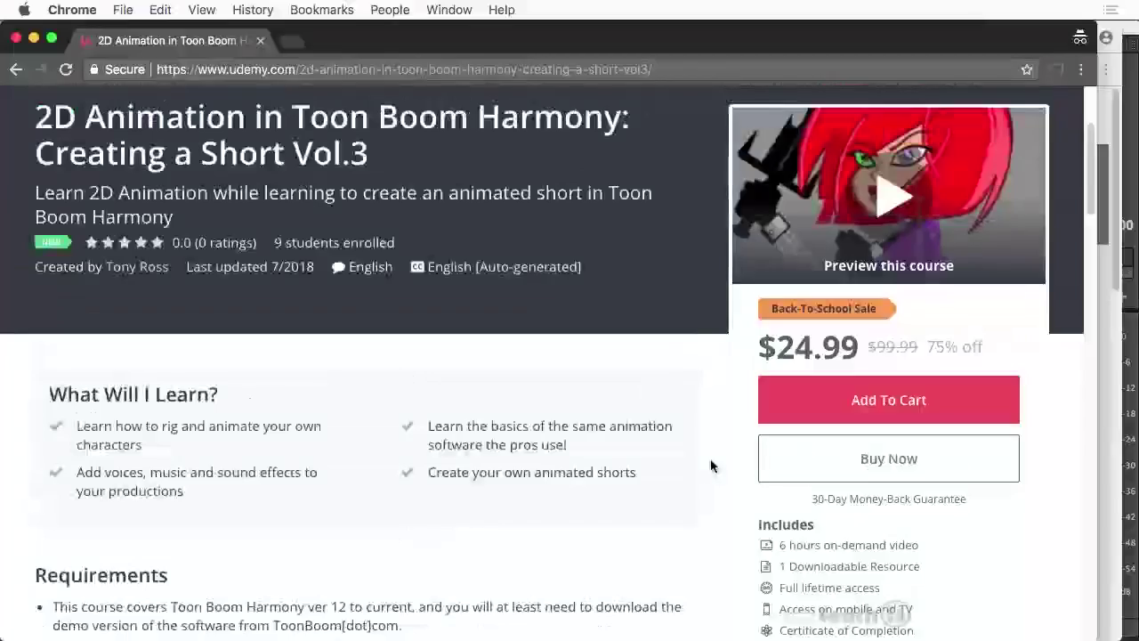
{"action": "left_click", "coordinate": [852, 408]}
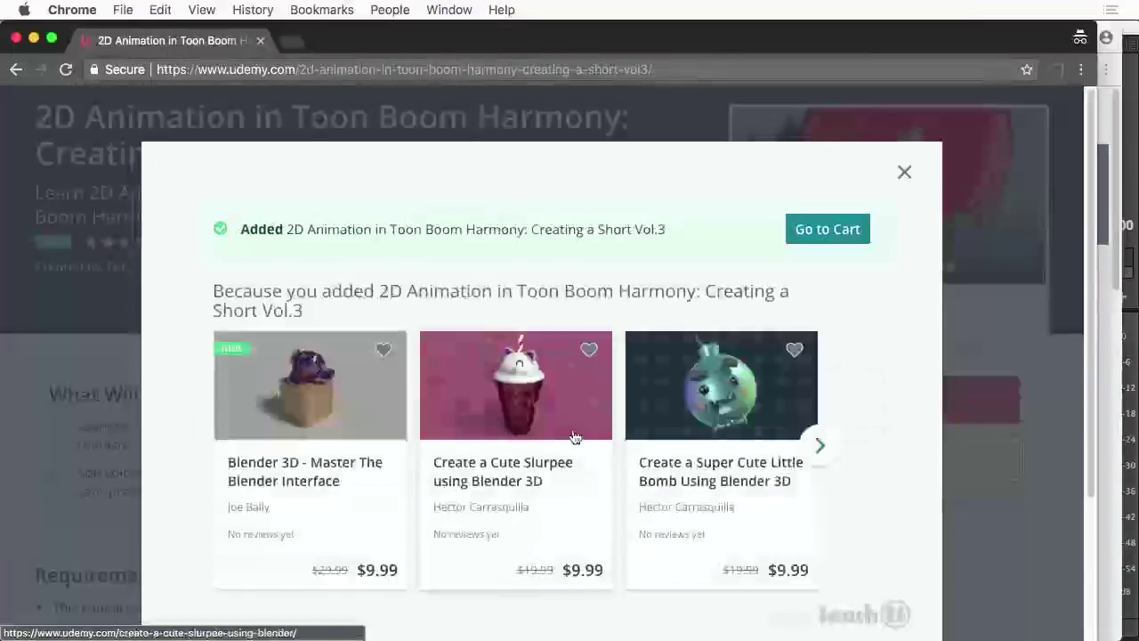
Go to the Udemy shopping cart, which holds the course at $24.99.
{"action": "scroll", "coordinate": [576, 433], "scroll_direction": "down", "scroll_amount": 5}
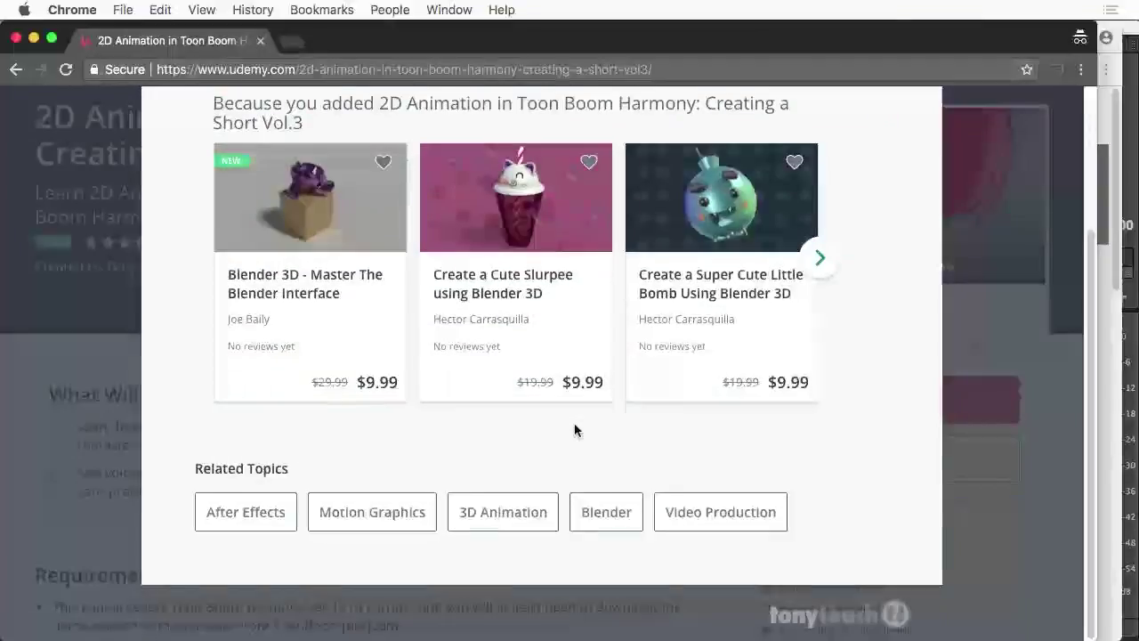
{"action": "scroll", "coordinate": [576, 432], "scroll_direction": "up", "scroll_amount": 5}
{"action": "left_click", "coordinate": [806, 238]}
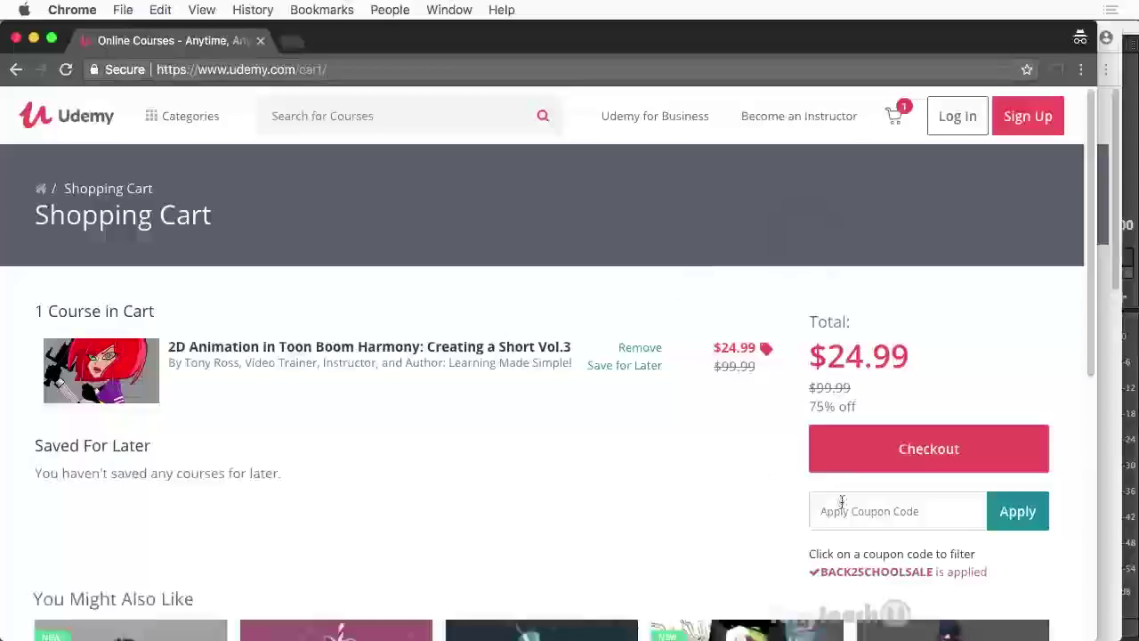
Enter the coupon code 'youtube11' in the cart and apply it.
{"action": "left_click", "coordinate": [842, 502]}
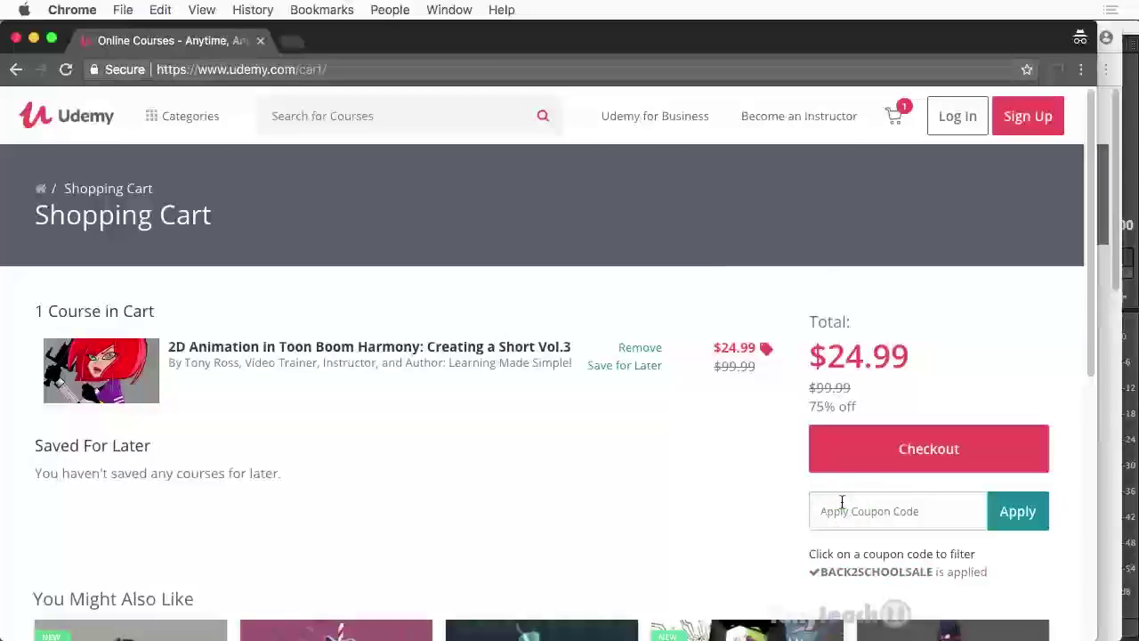
{"action": "type", "text": "youtube"}
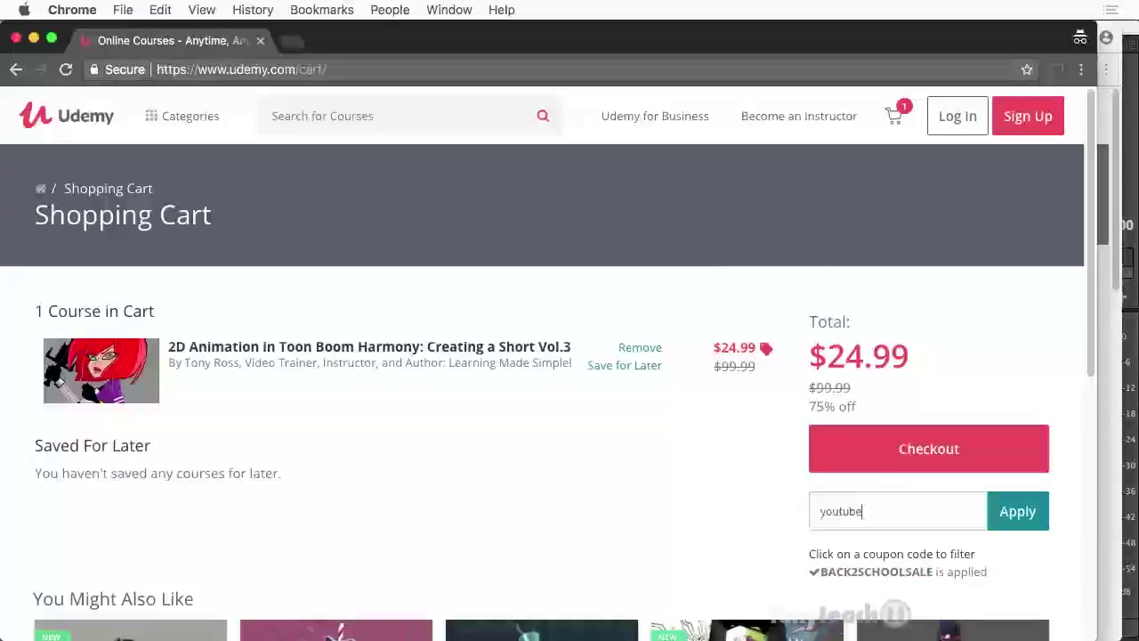
{"action": "type", "text": "11"}
{"action": "left_click", "coordinate": [1012, 516]}
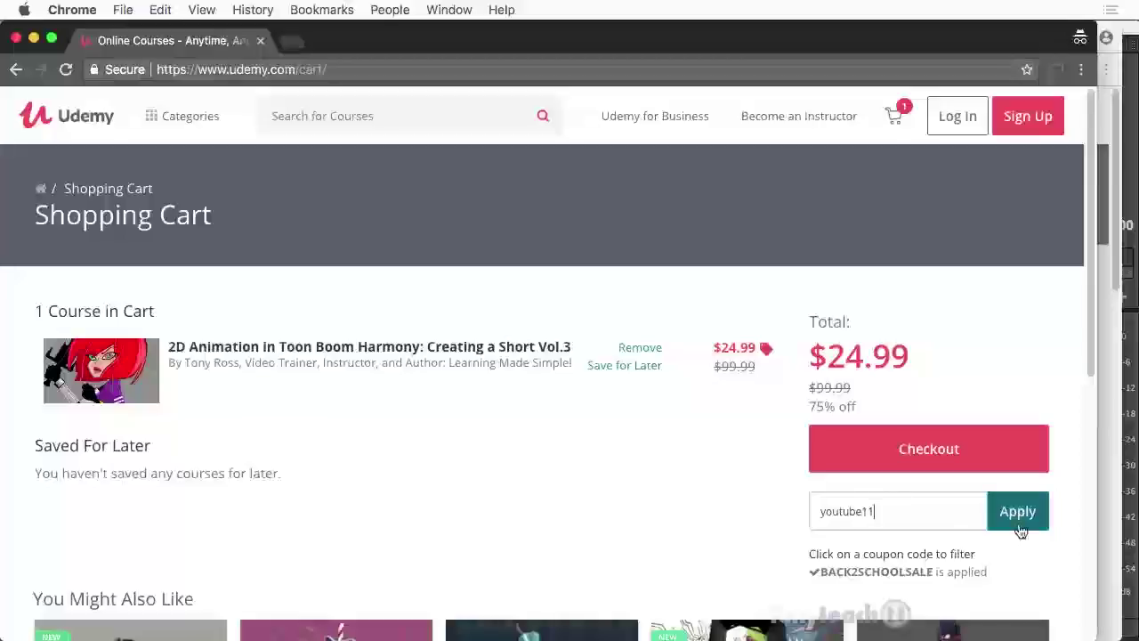